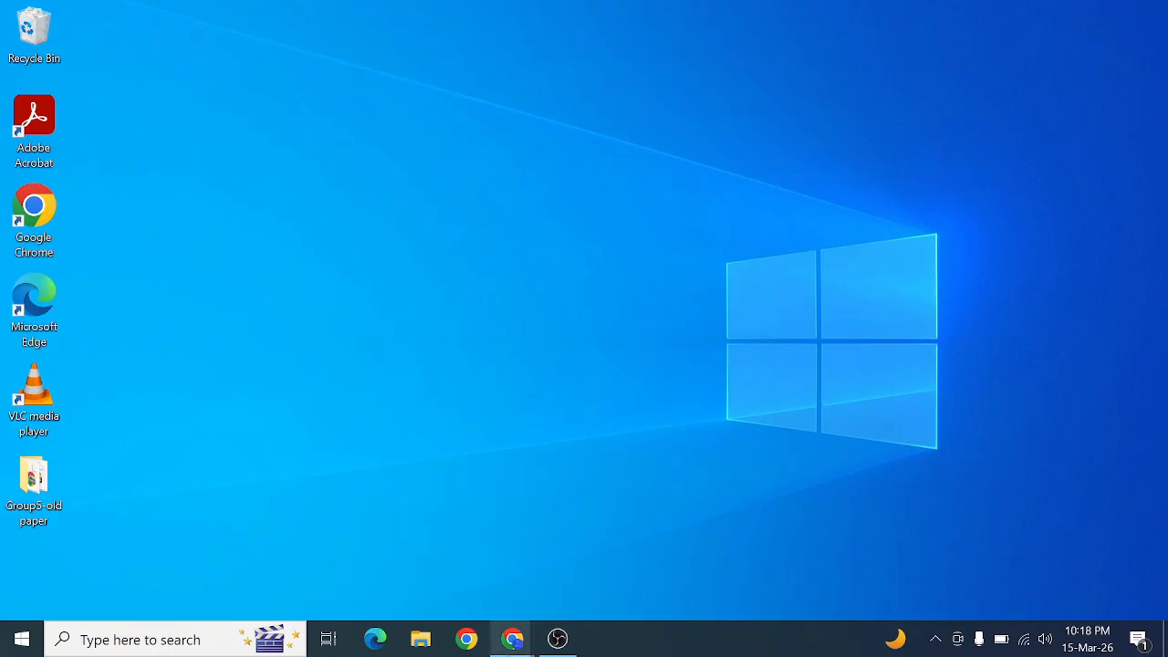
Step: Switch to the KodeKloud Engineer practice page in Chrome and start Day 4: Create a Virtual Network (VNet) in Azure from 100 Days of Cloud (Azure)
mouse_move(520, 647)
click(412, 597)
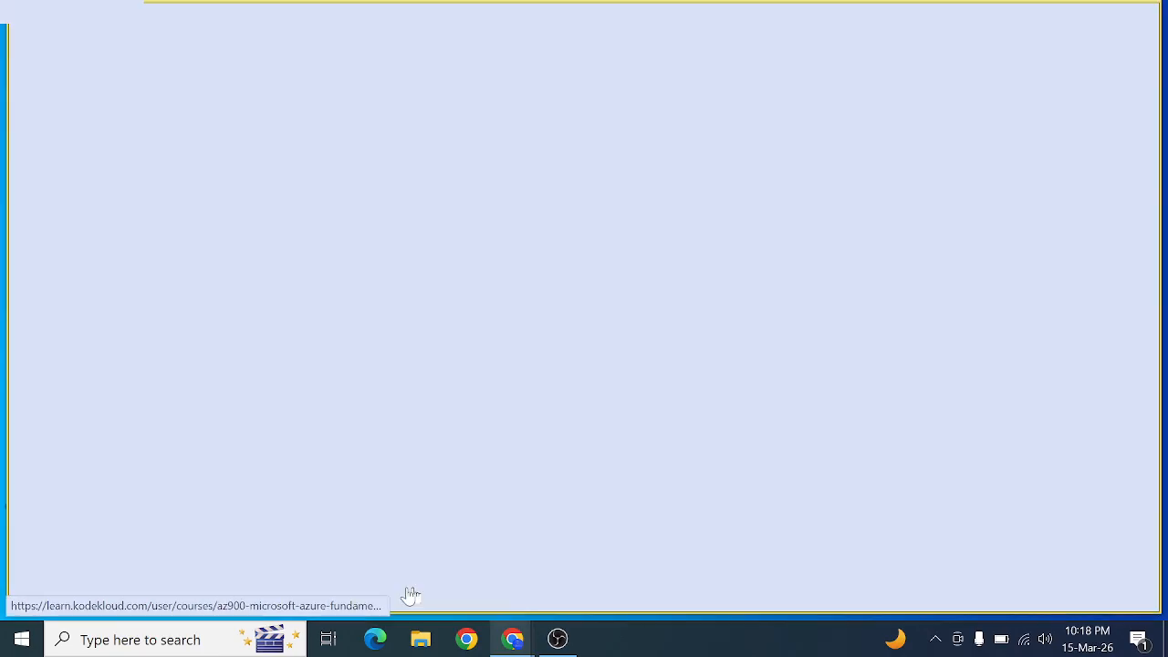
scroll(485, 369, up, 1)
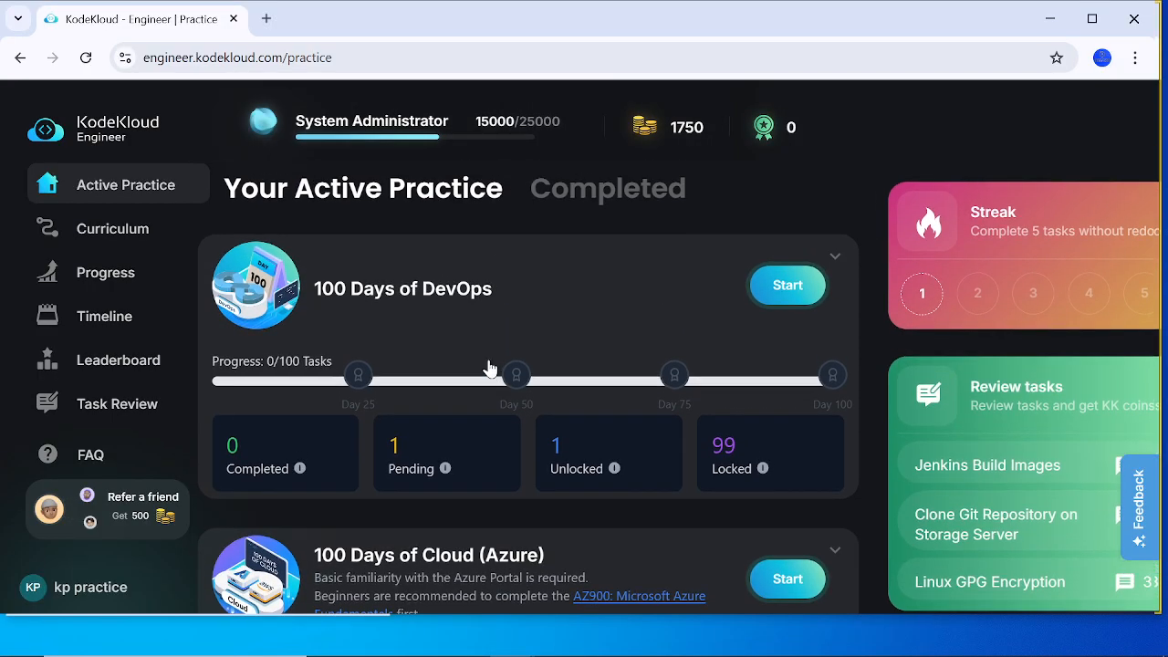
scroll(488, 368, down, 3)
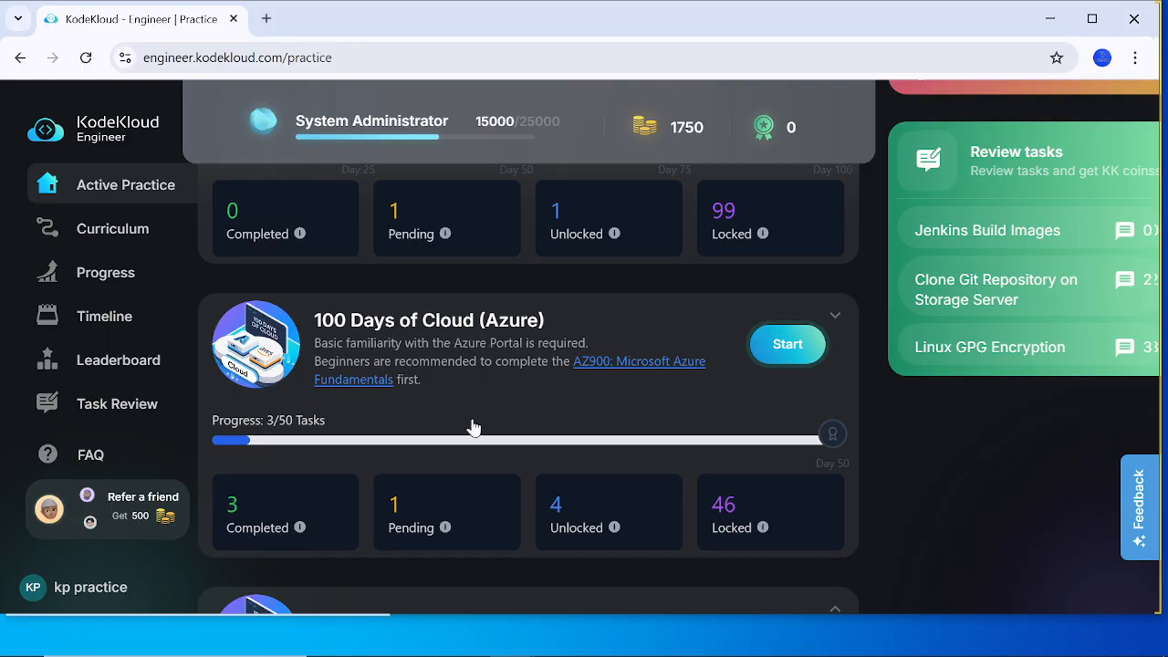
scroll(378, 444, down, 1)
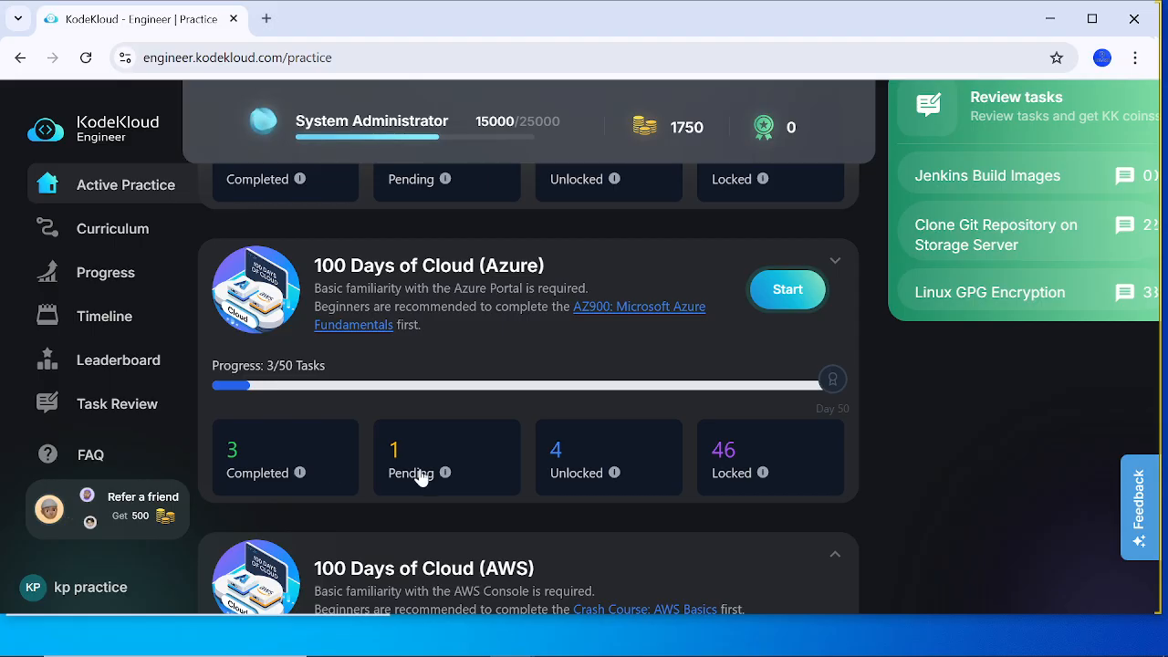
click(835, 262)
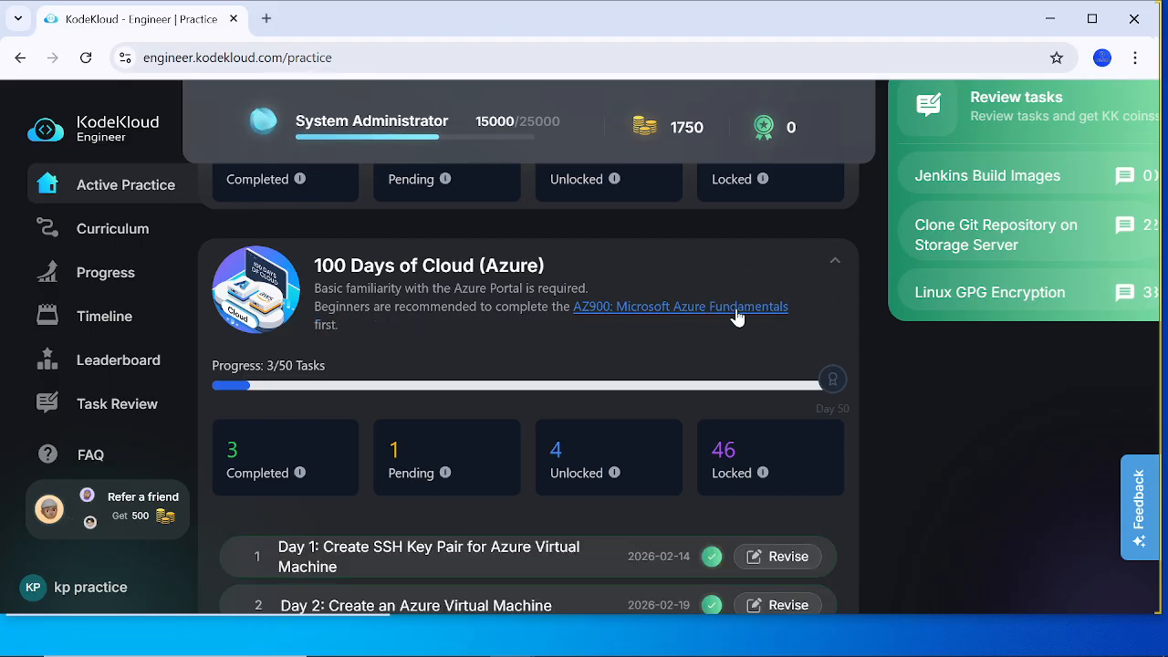
scroll(566, 392, down, 4)
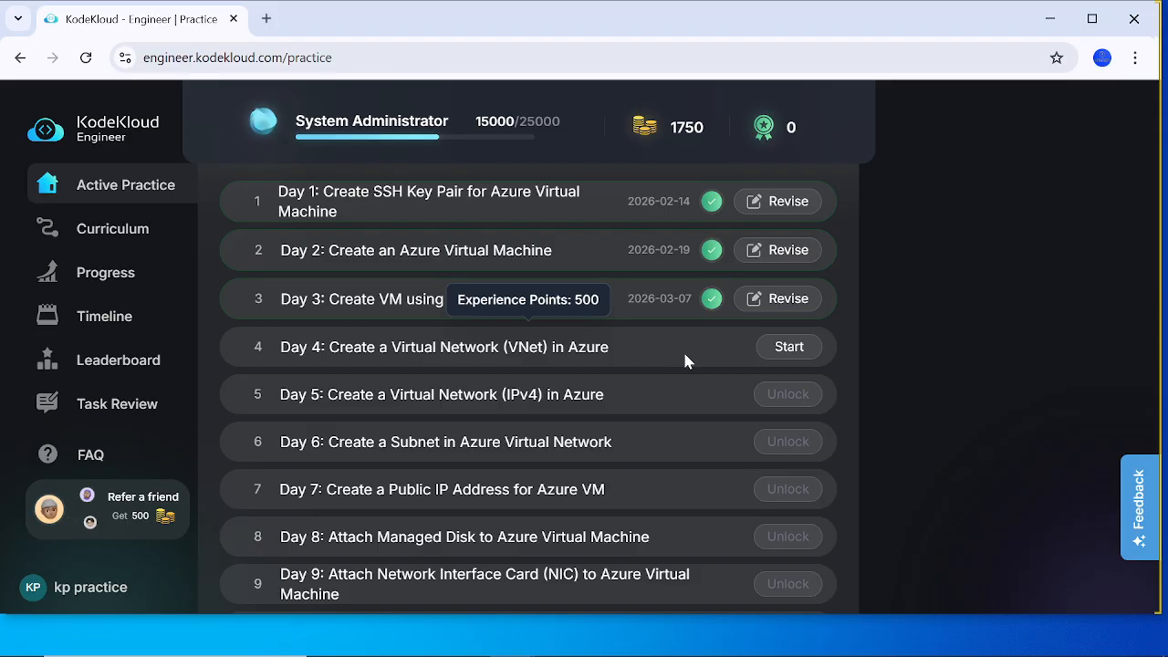
click(792, 347)
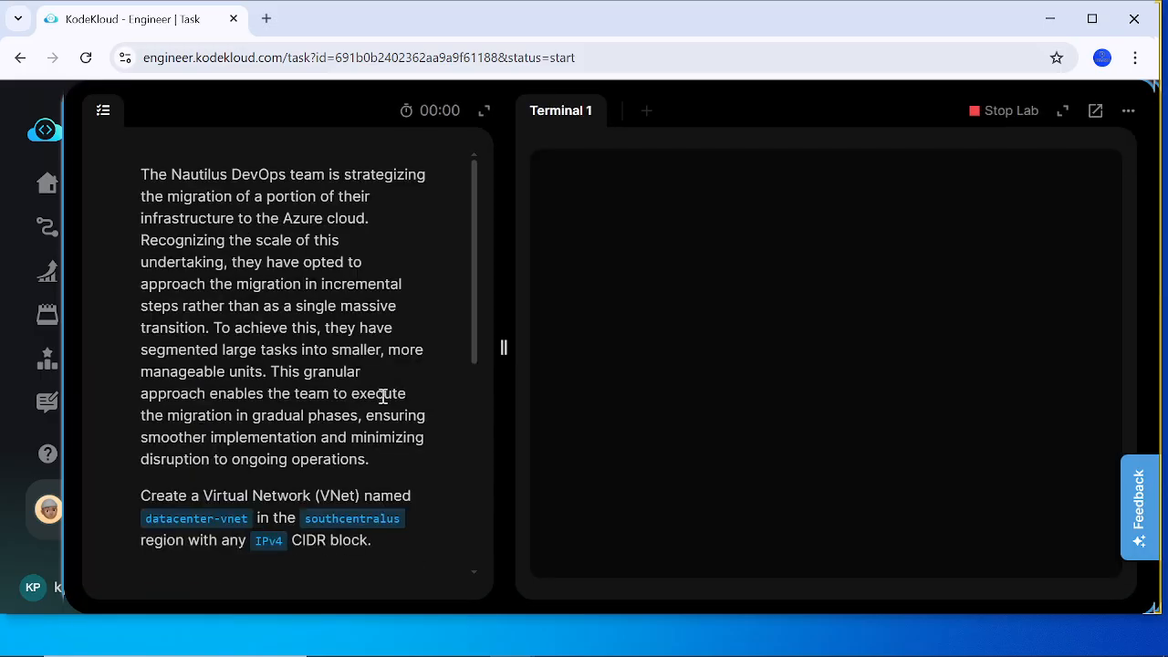
Step: Read the lab's virtual network task and open the Azure portal URL from its credentials table
scroll(307, 419, down, 1)
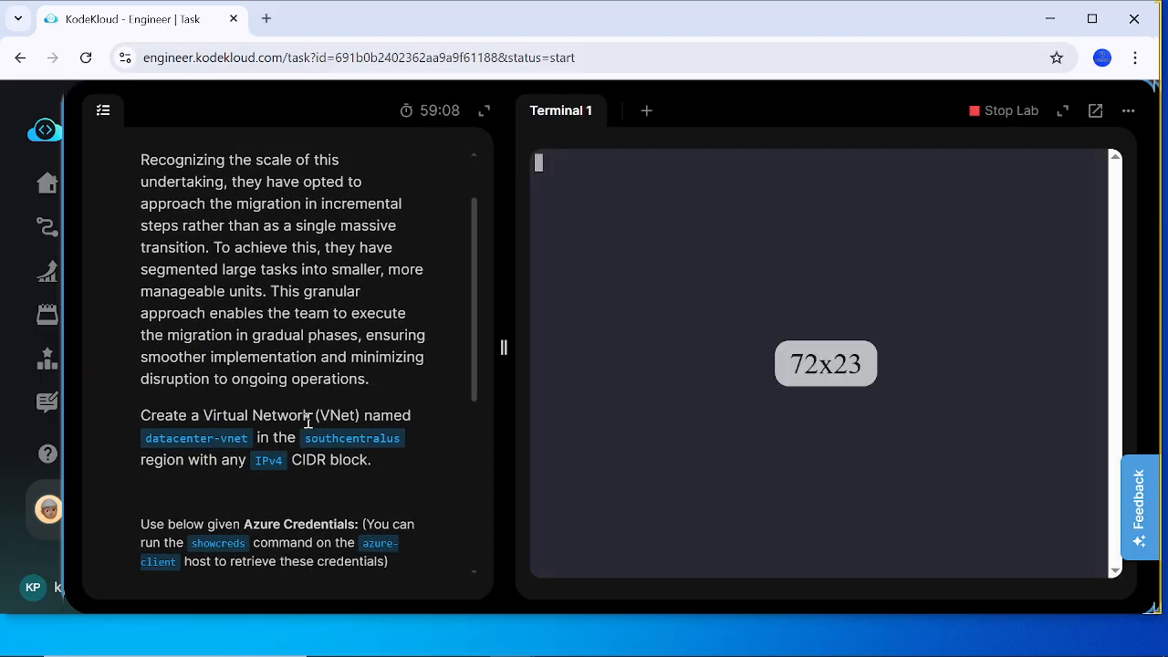
scroll(307, 420, down, 1)
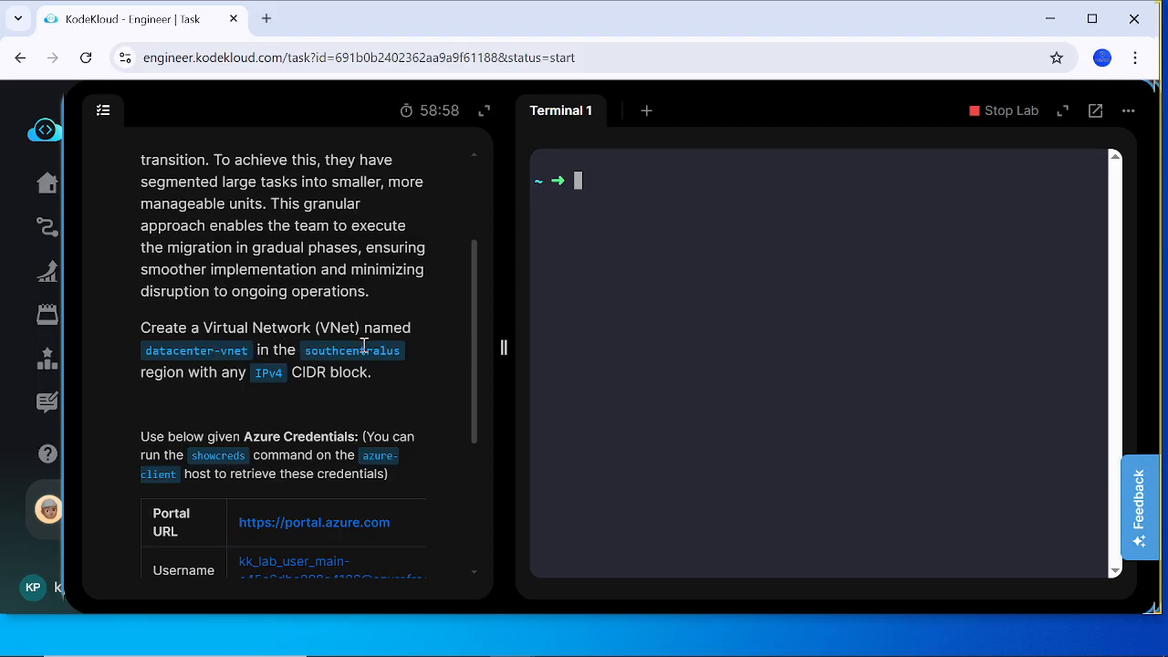
scroll(363, 345, down, 1)
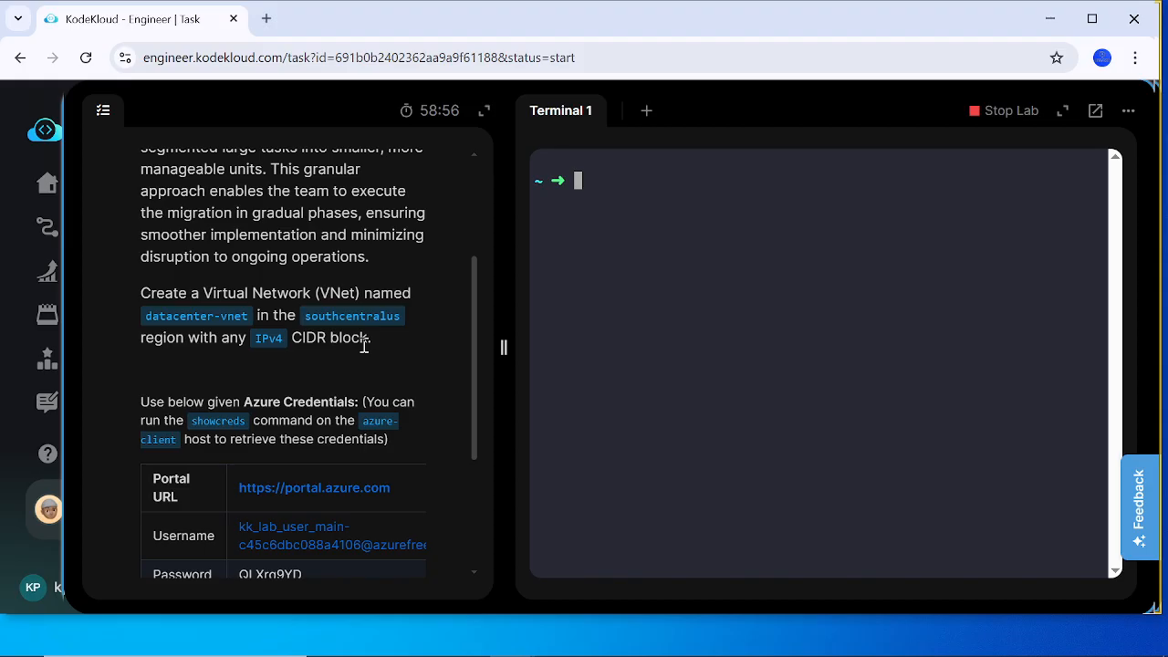
click(301, 489)
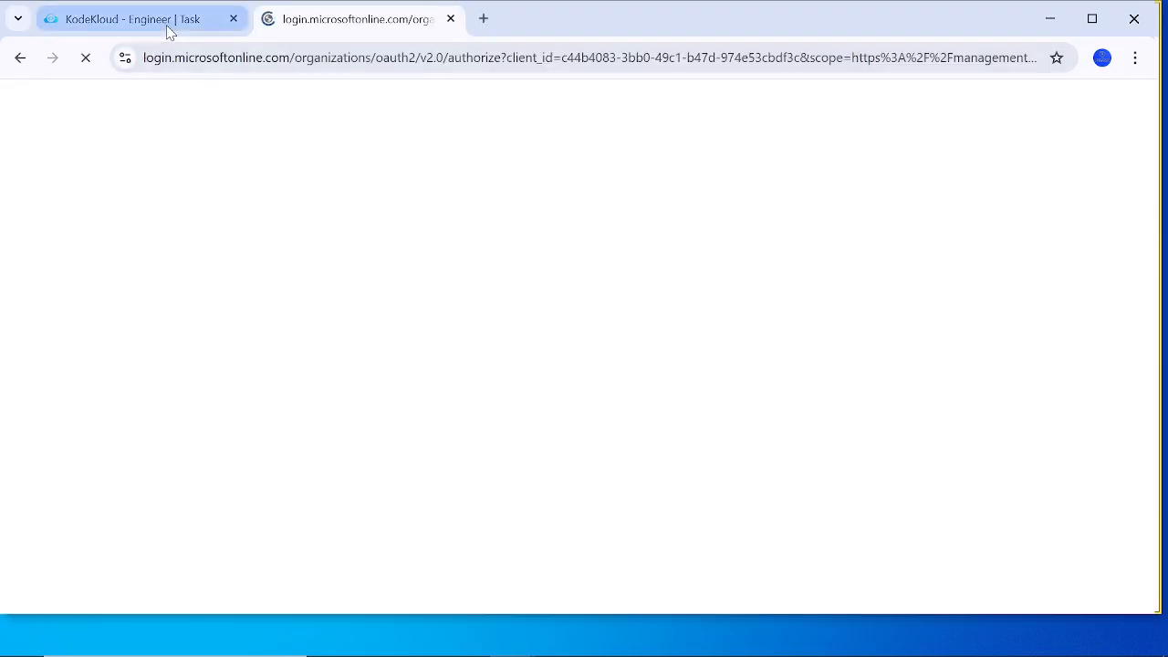
Step: Copy the lab username from the task and submit it as another account on the Microsoft sign-in page
click(167, 20)
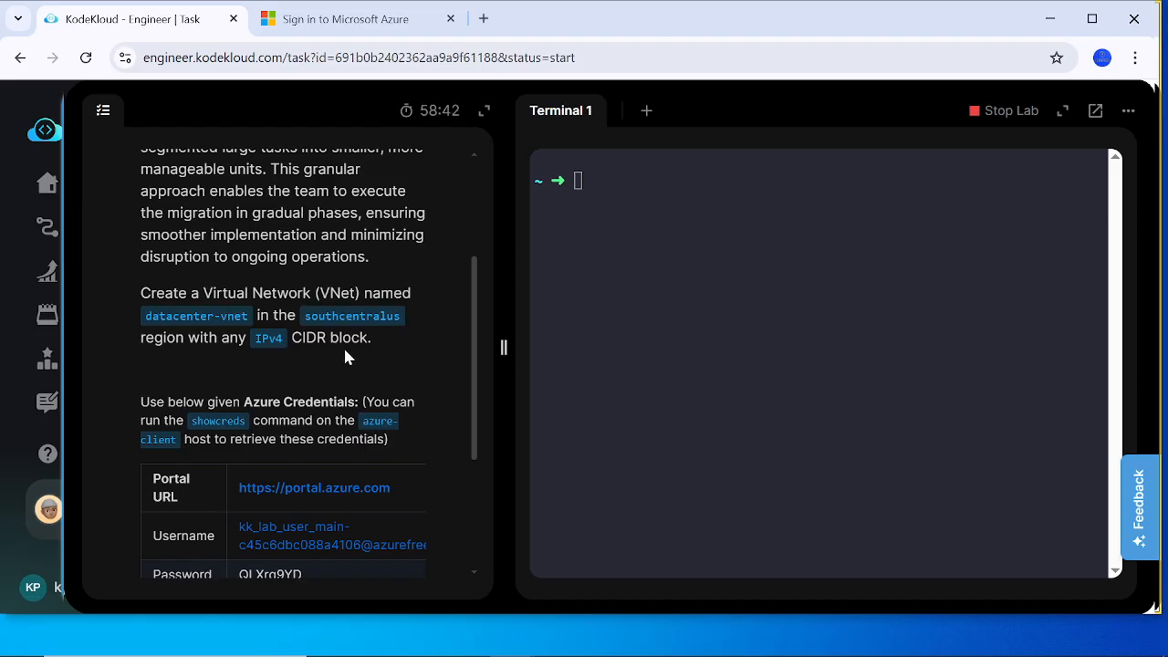
scroll(346, 356, down, 1)
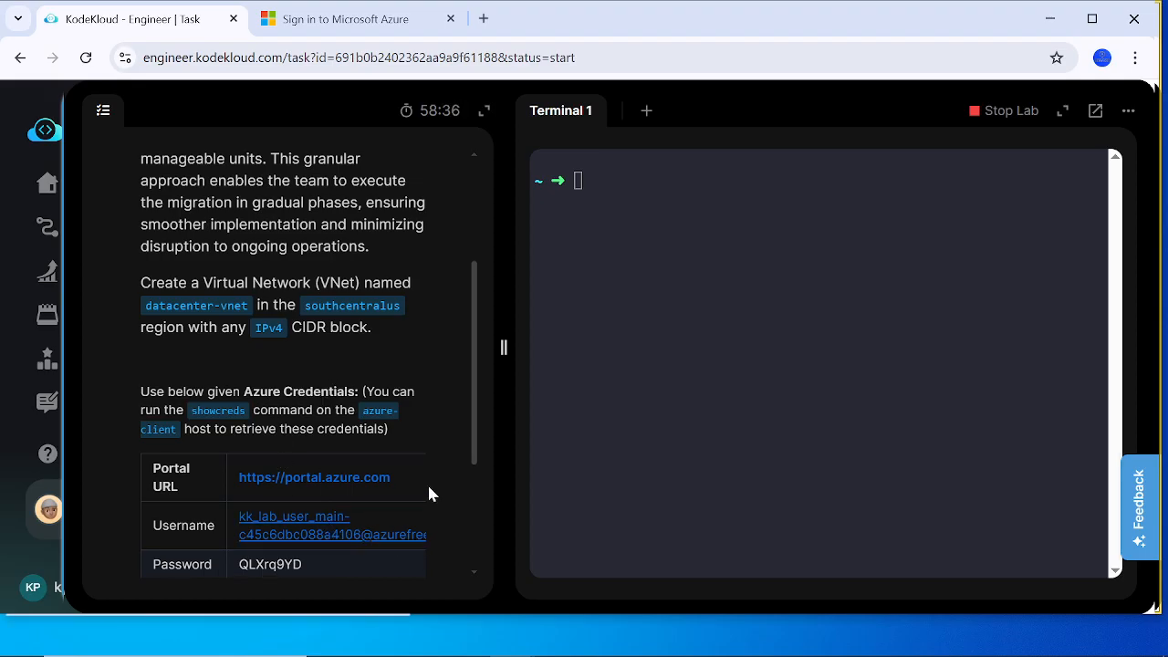
click(332, 19)
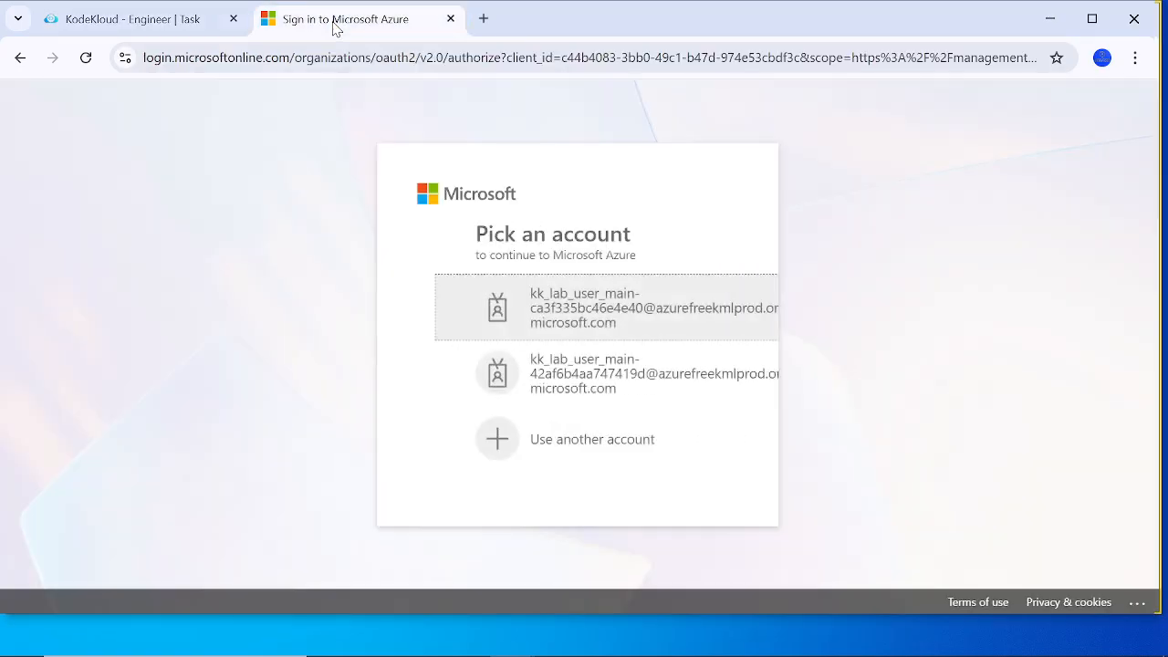
click(515, 457)
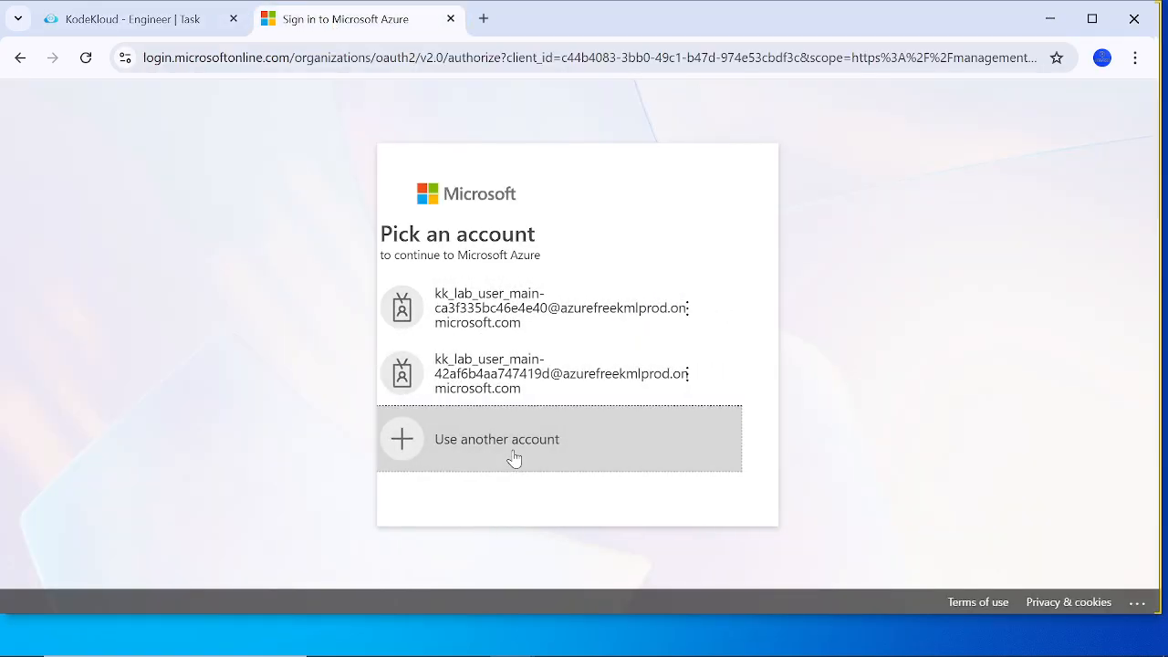
key(ctrl+v)
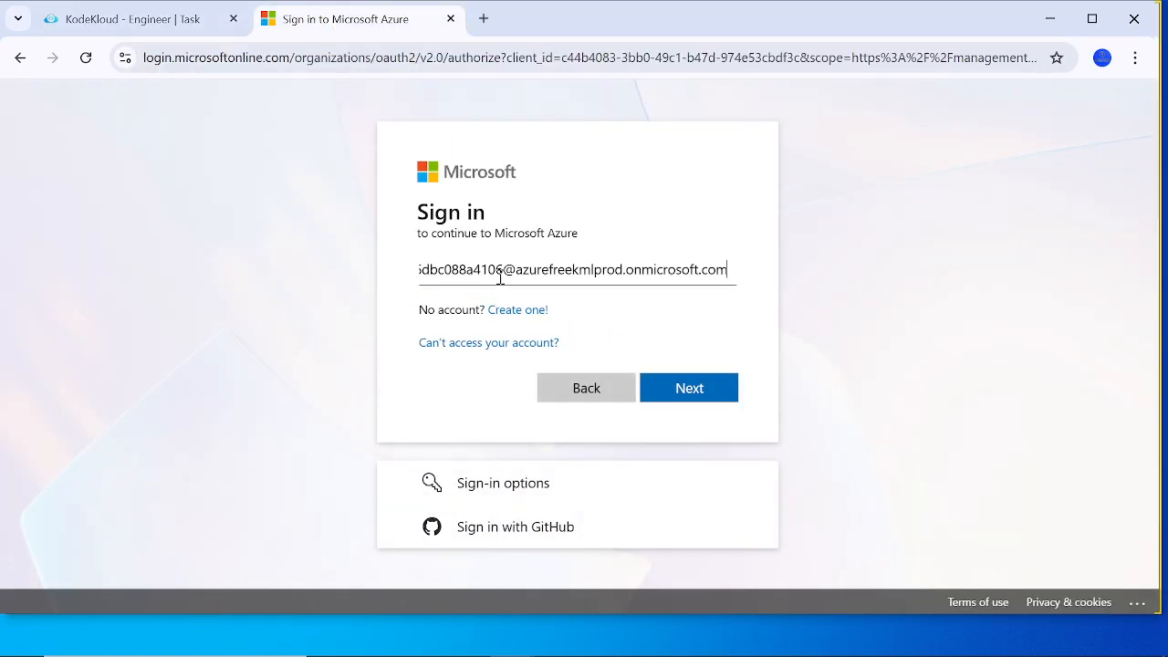
click(683, 390)
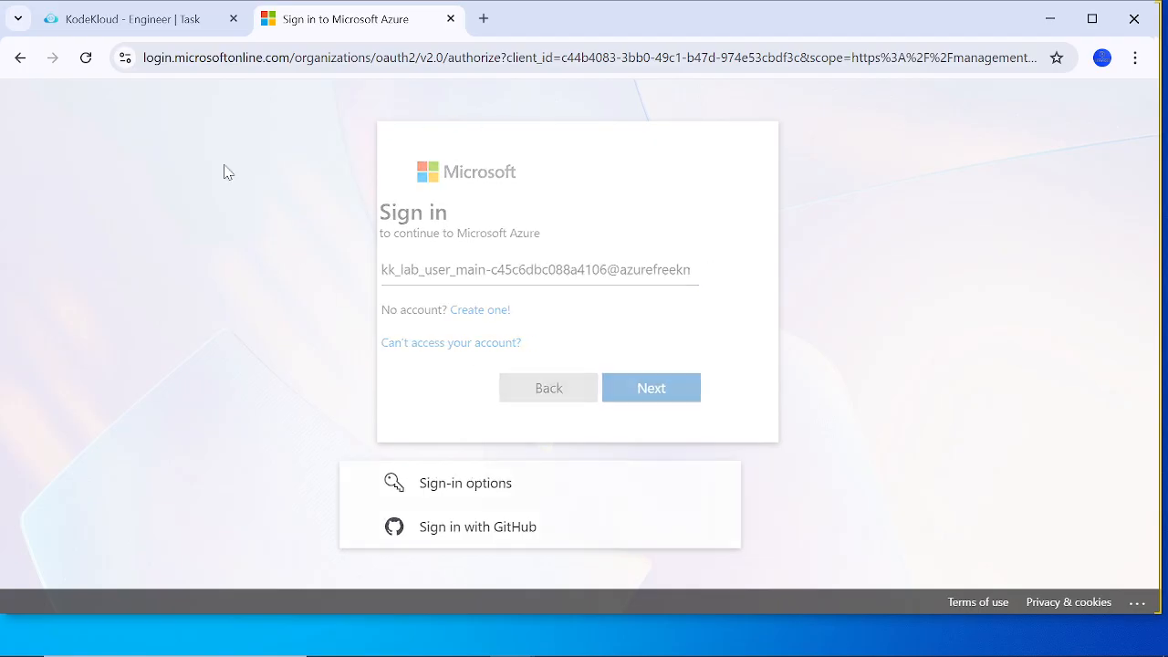
Step: Copy the lab password from the task, paste it as the Temporary Access Pass, and sign in to Azure
click(132, 21)
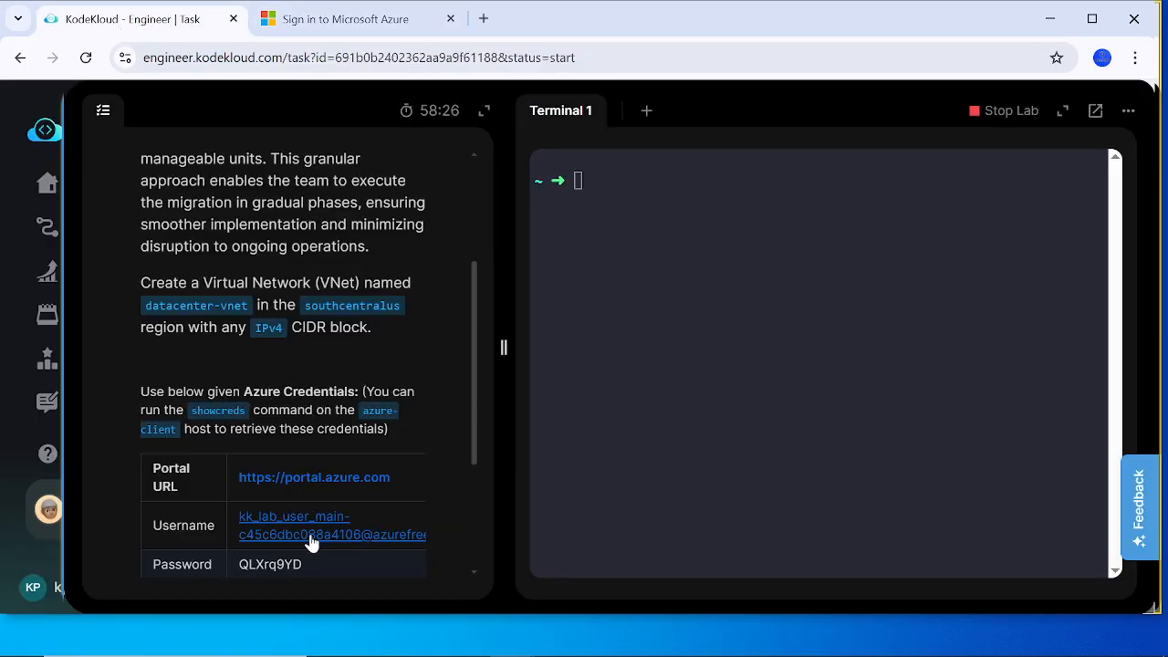
double_click(271, 565)
click(372, 19)
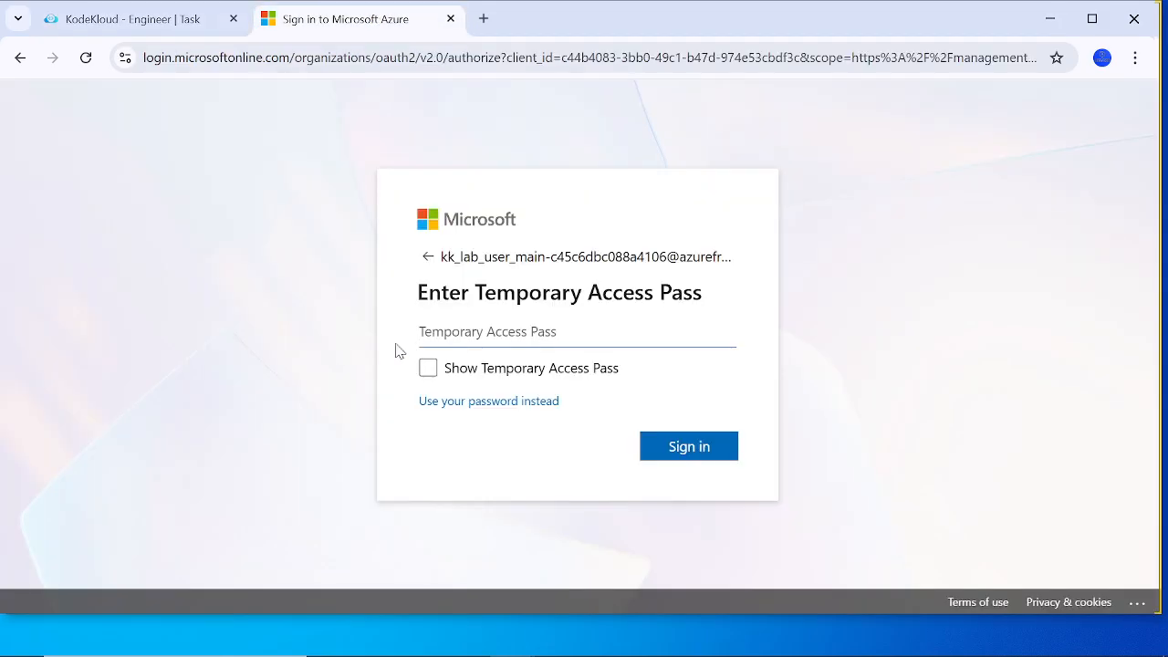
click(439, 330)
key(ctrl+v)
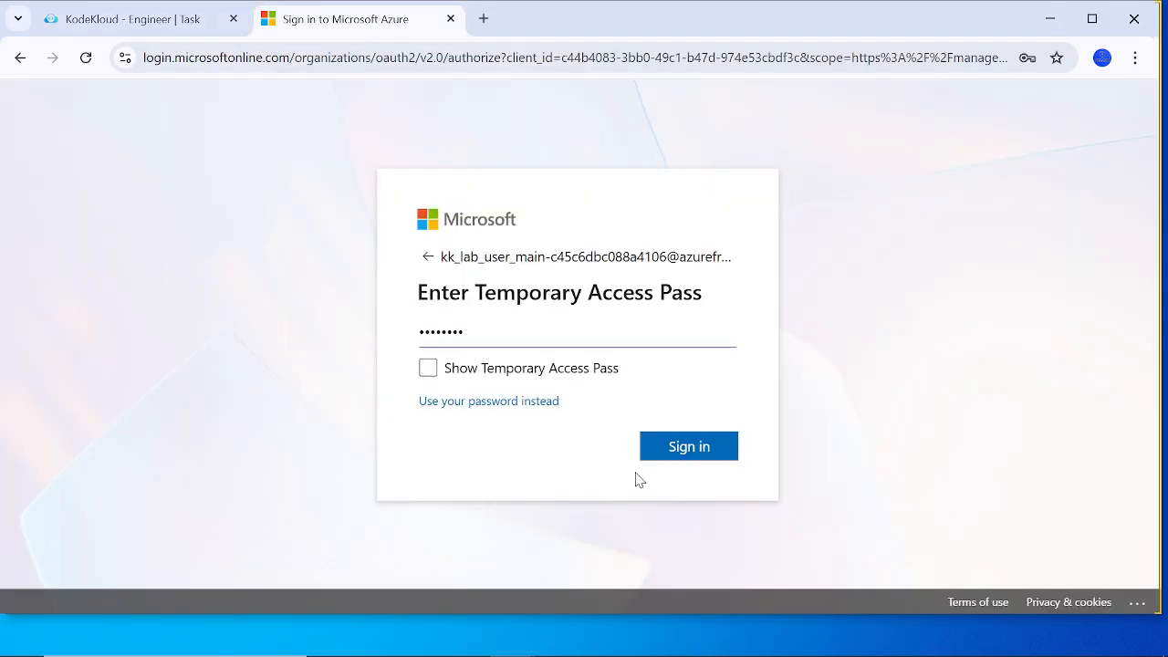
click(693, 456)
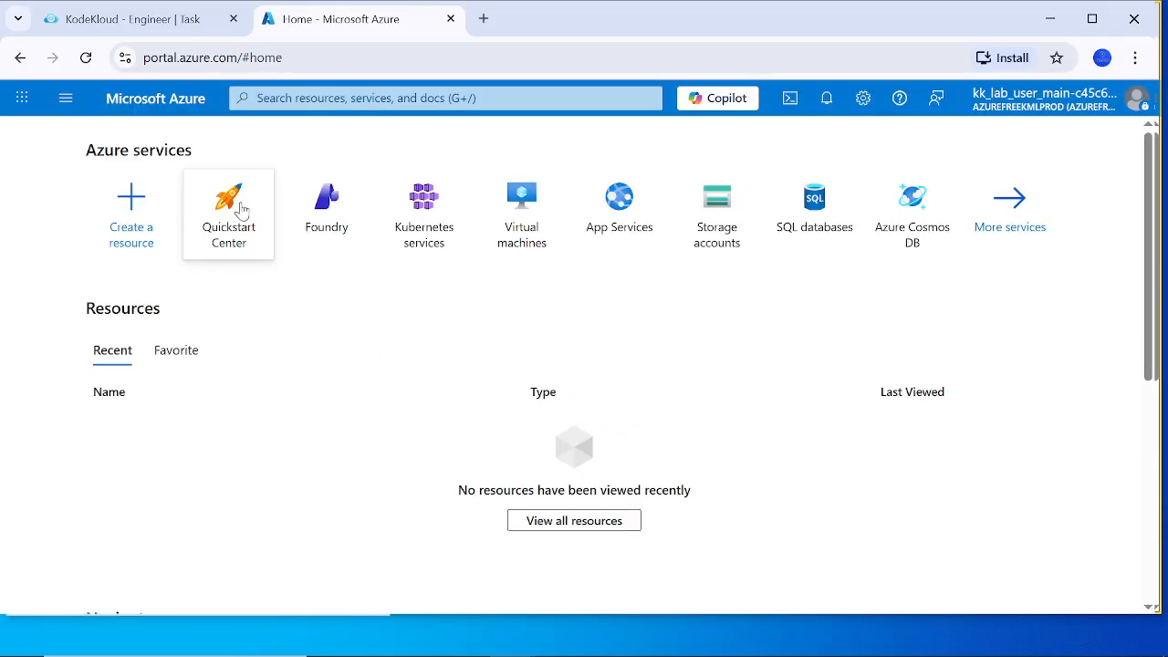
Step: Copy the required virtual network name datacenter-vnet from the lab task
click(137, 18)
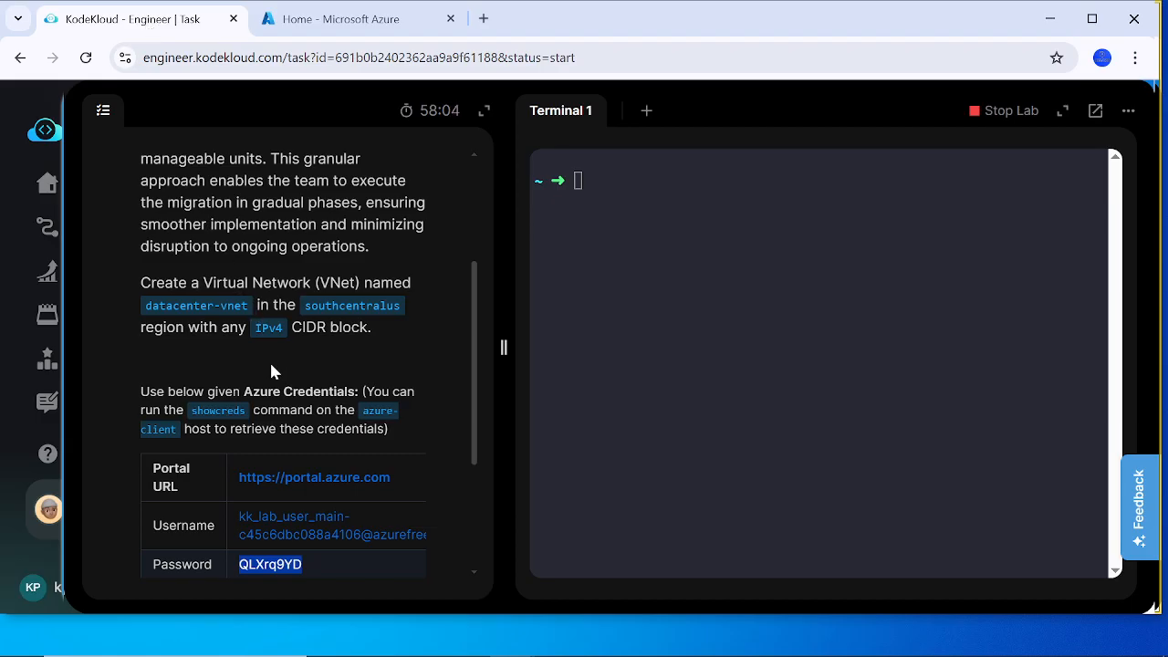
click(144, 318)
drag(144, 318, 249, 313)
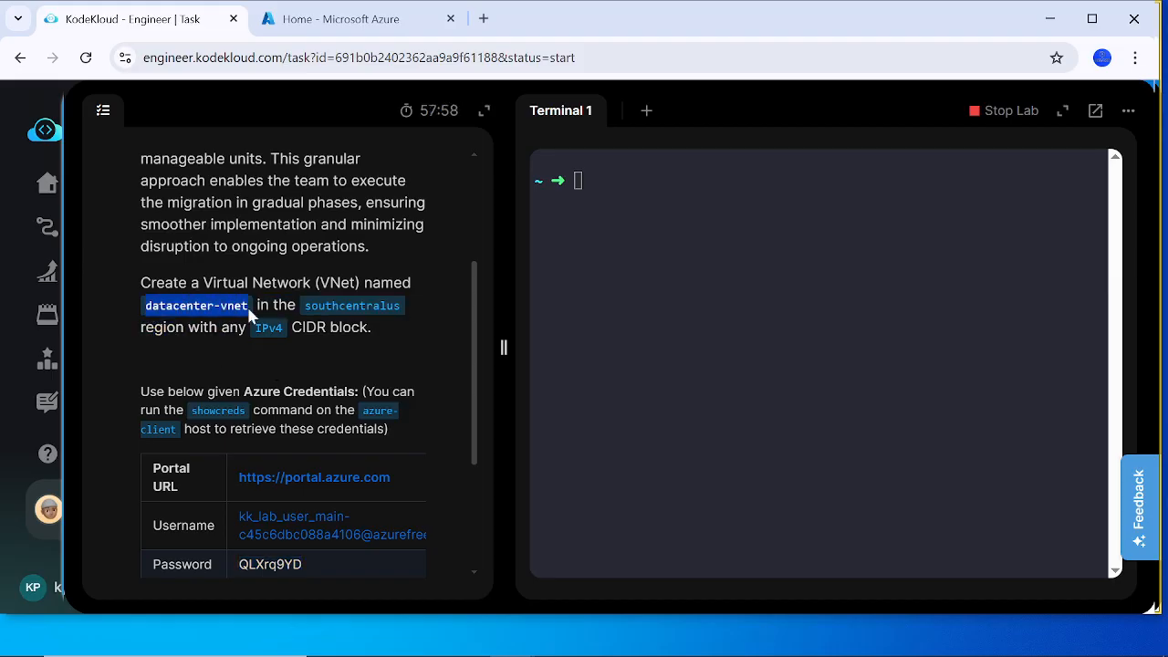
Step: Search the Azure portal for vnet and open the Virtual networks service
click(340, 18)
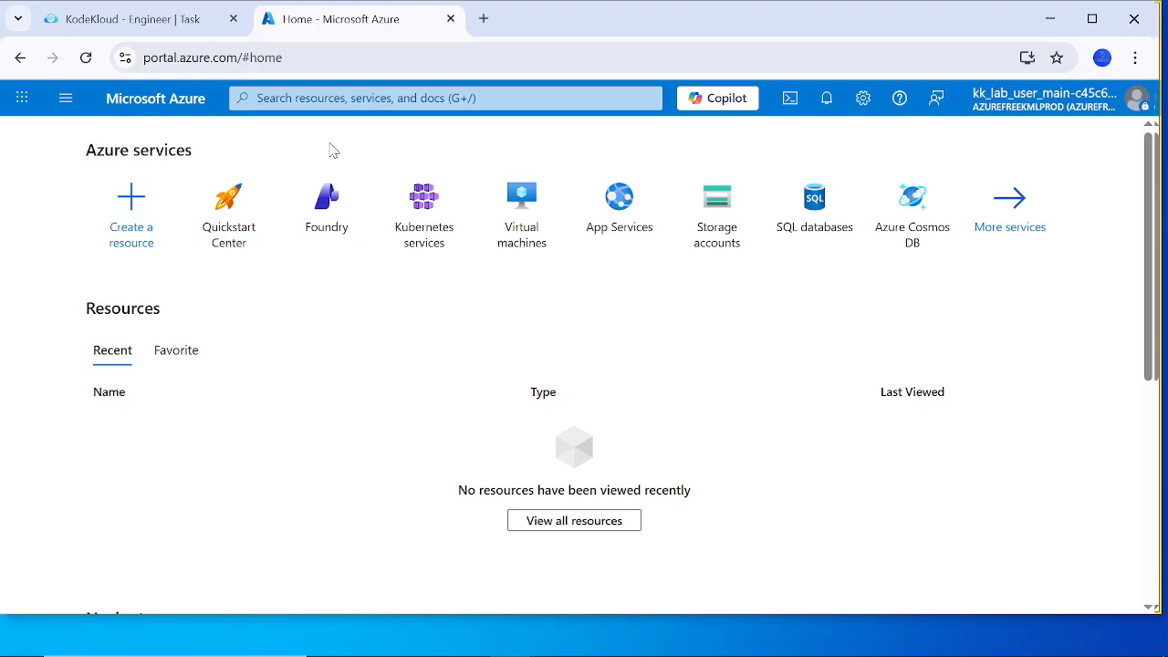
click(347, 99)
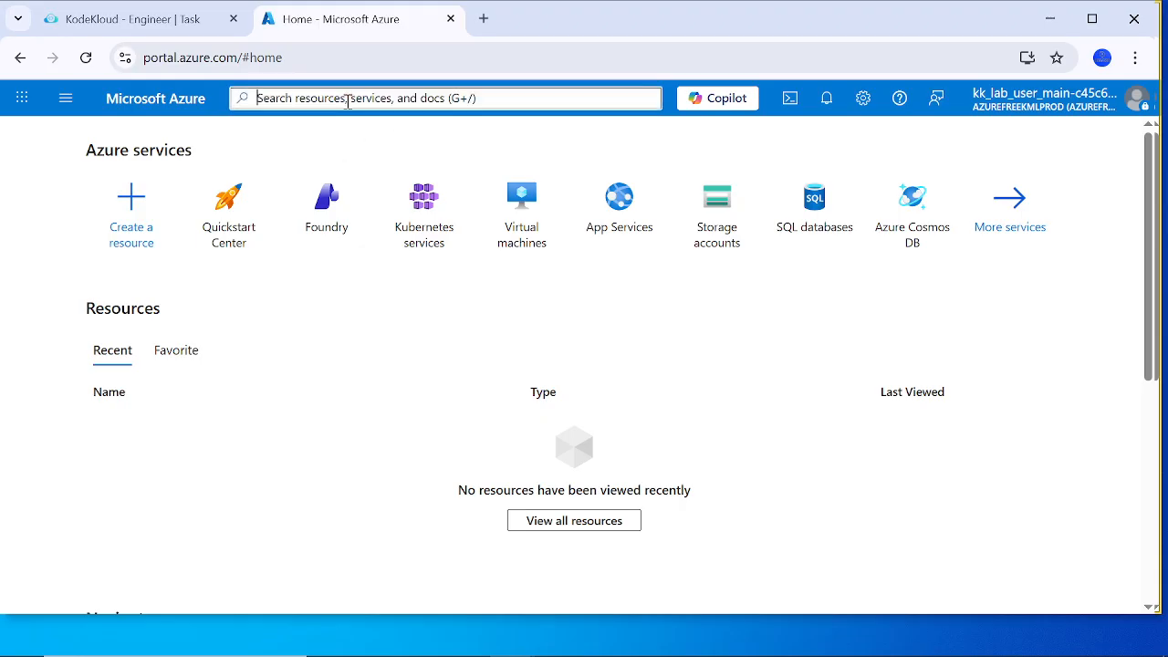
text(vnet)
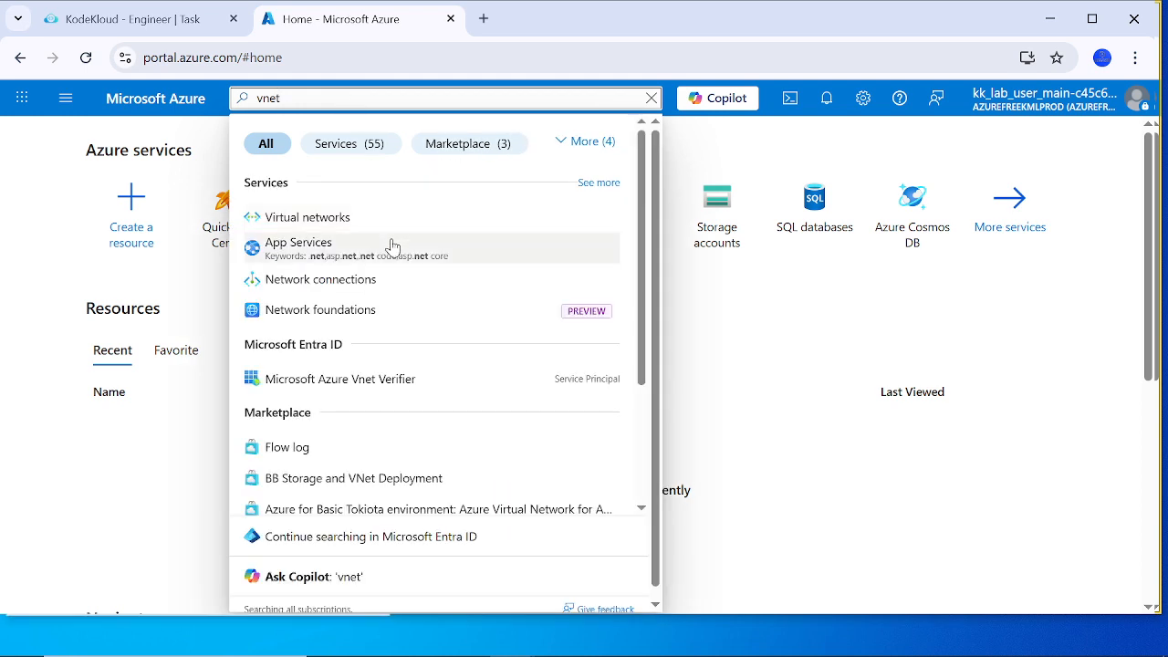
click(308, 219)
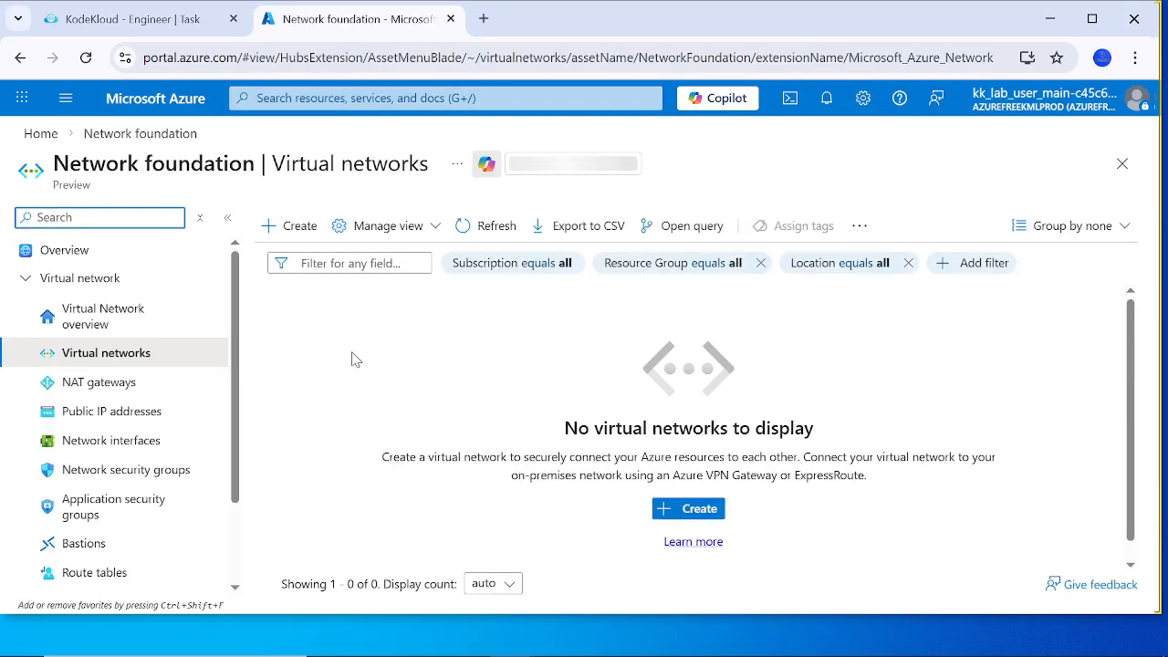
Step: Recheck the virtual network requirements in the lab task and start creating a new virtual network in Azure
click(169, 20)
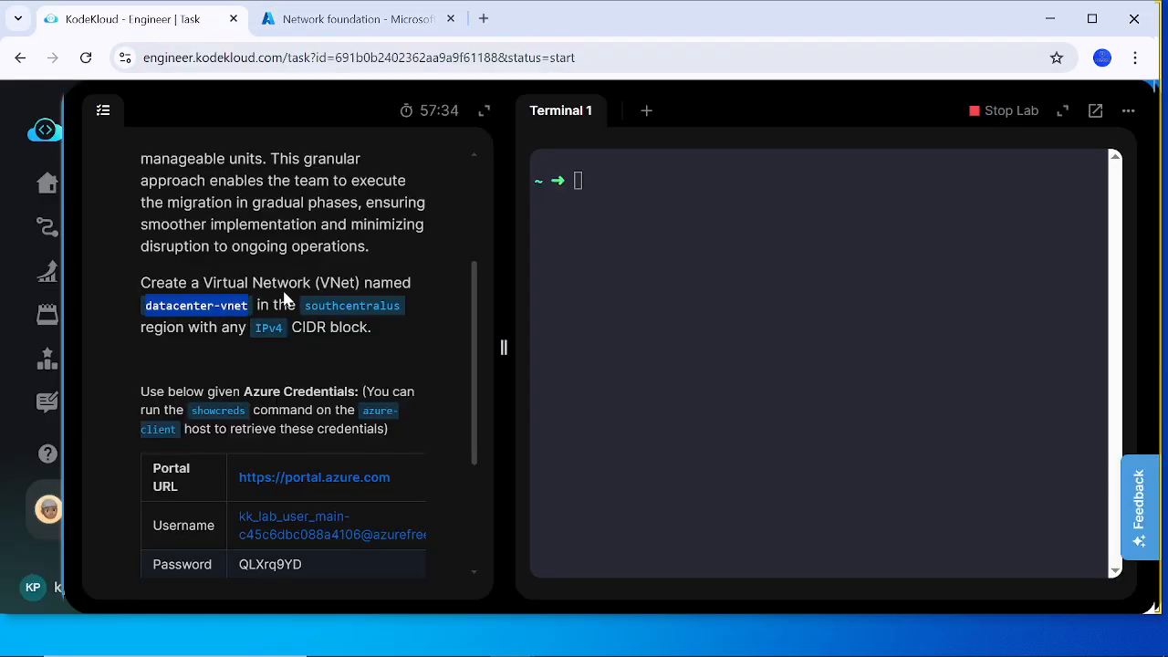
click(356, 19)
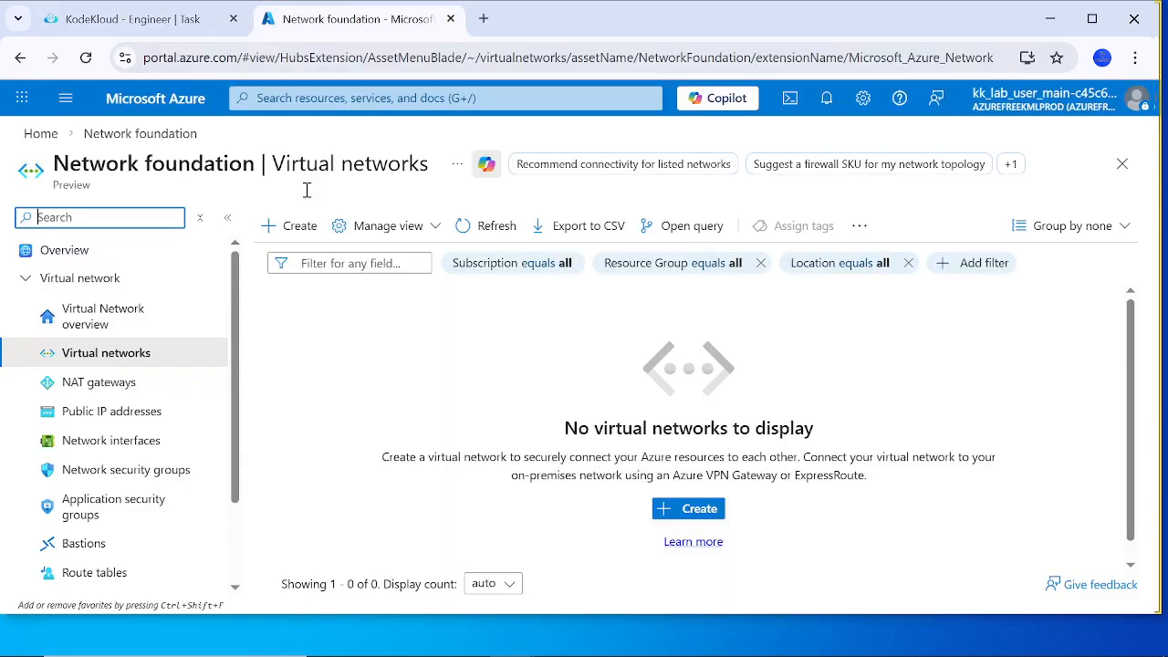
scroll(327, 351, down, 1)
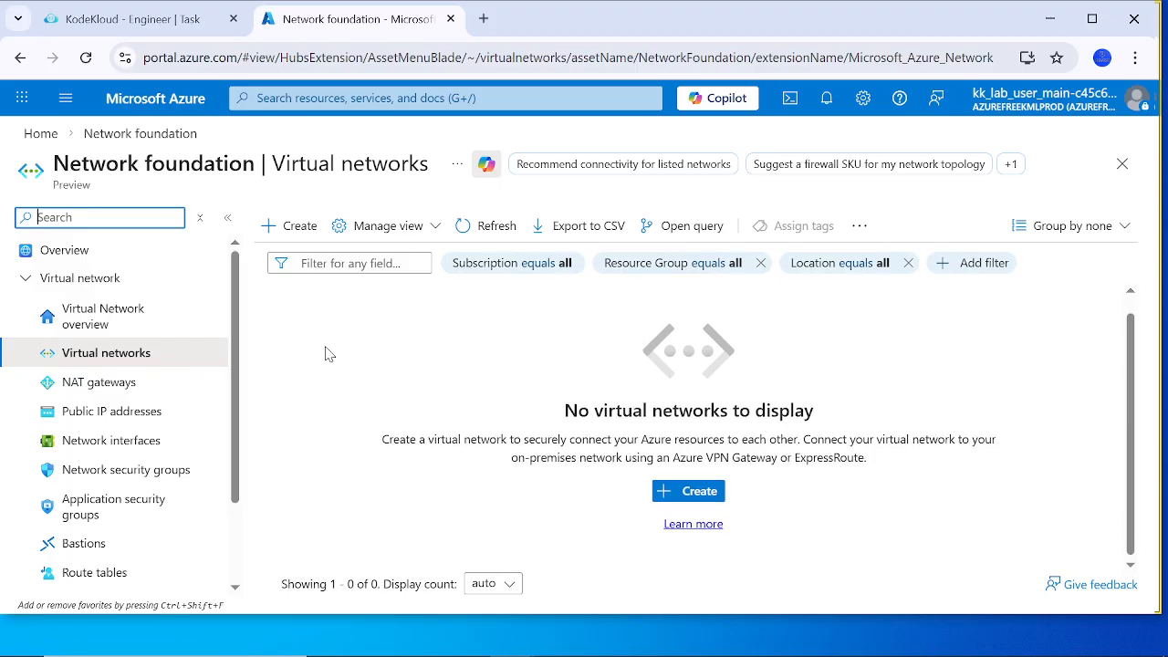
scroll(398, 331, up, 1)
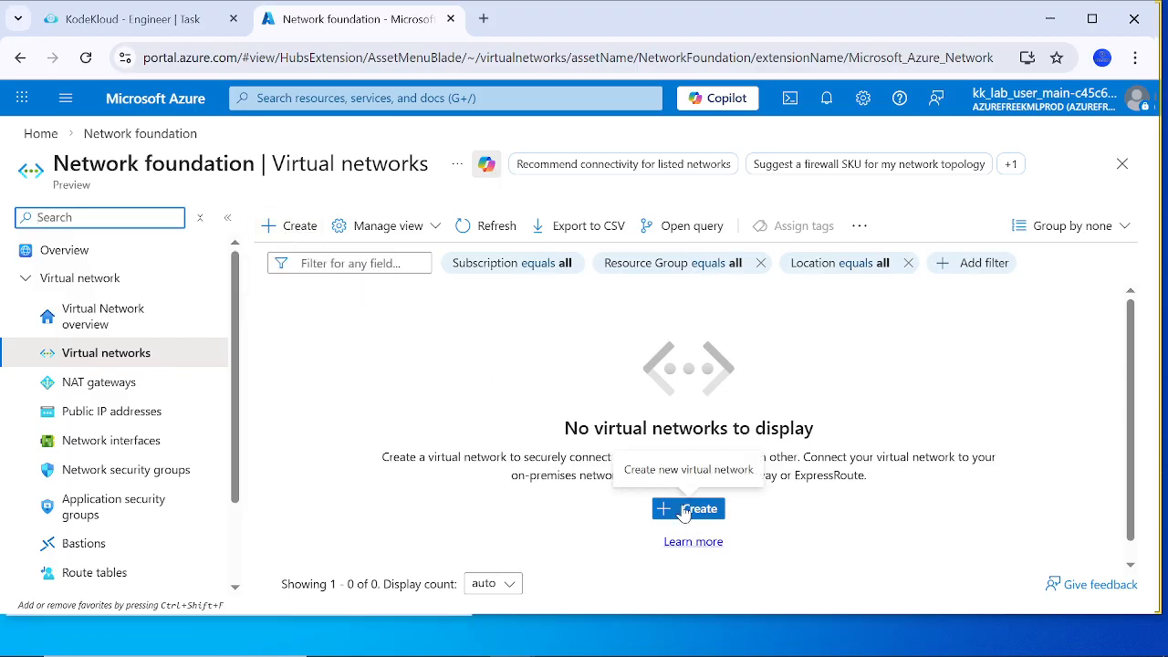
click(282, 226)
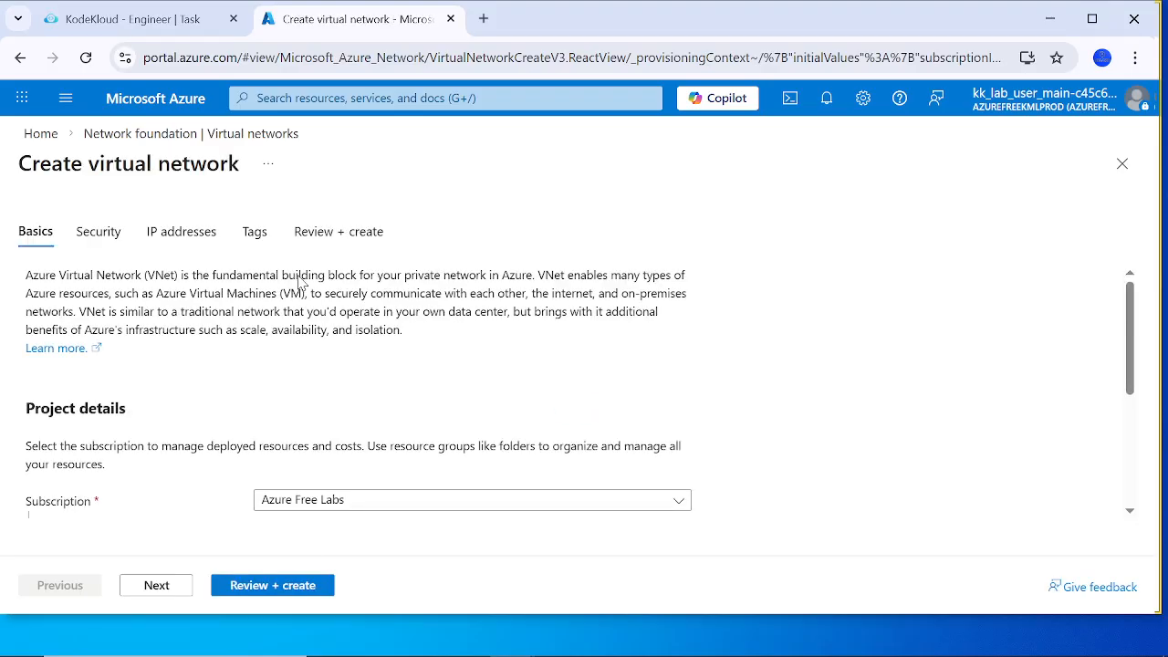
Step: Check the subscription choices in the virtual network's project details, keeping Azure Free Labs selected
scroll(285, 377, down, 3)
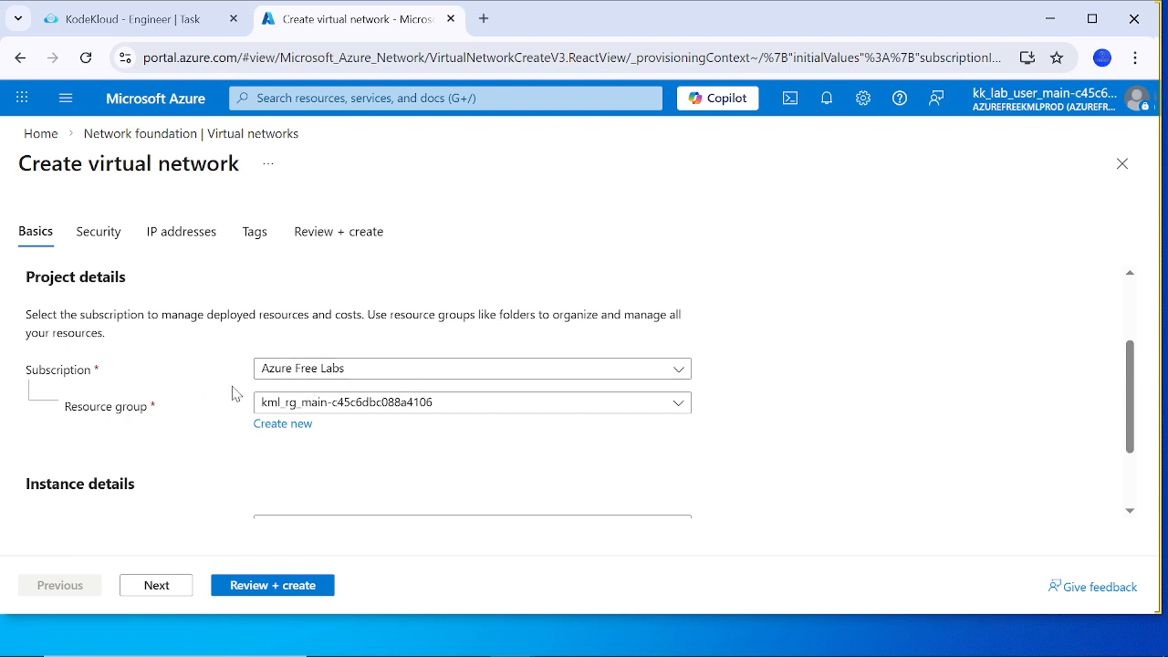
click(399, 373)
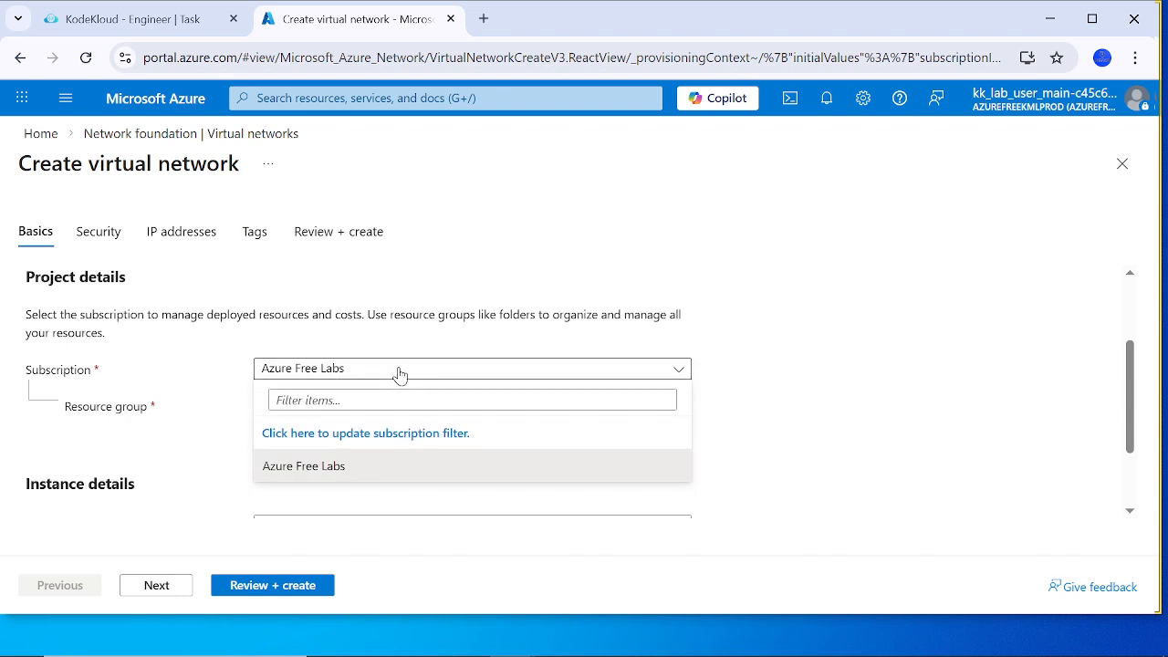
click(399, 373)
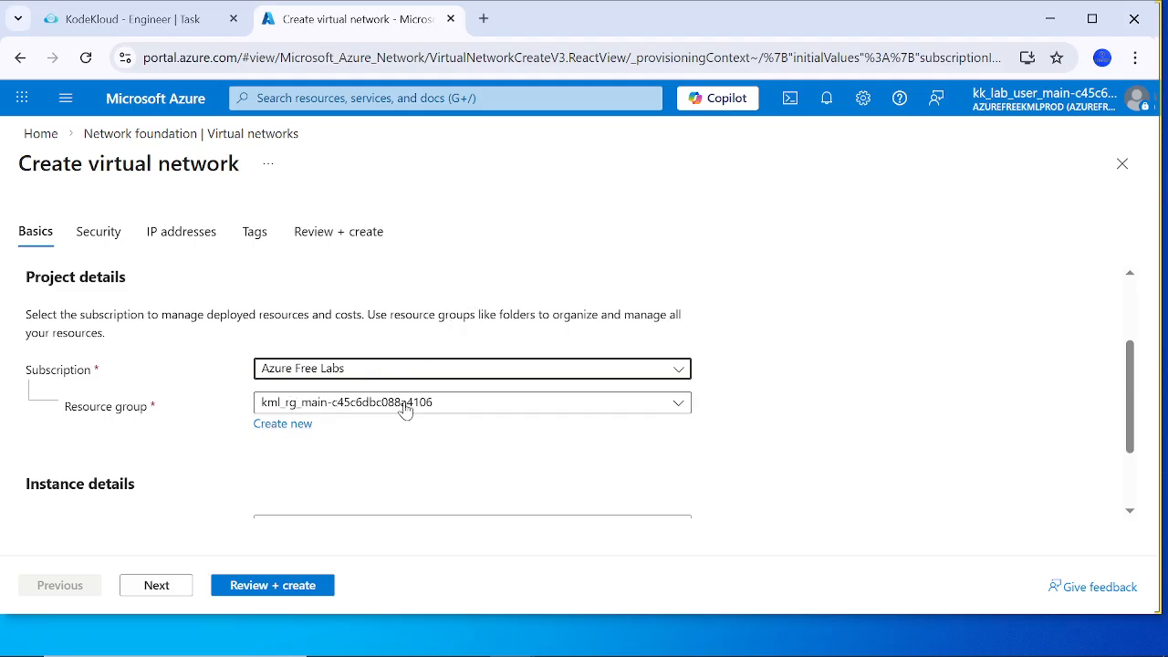
Step: Review the project details for the new virtual network and enter datacenter-vnet as the virtual network name
scroll(360, 462, down, 3)
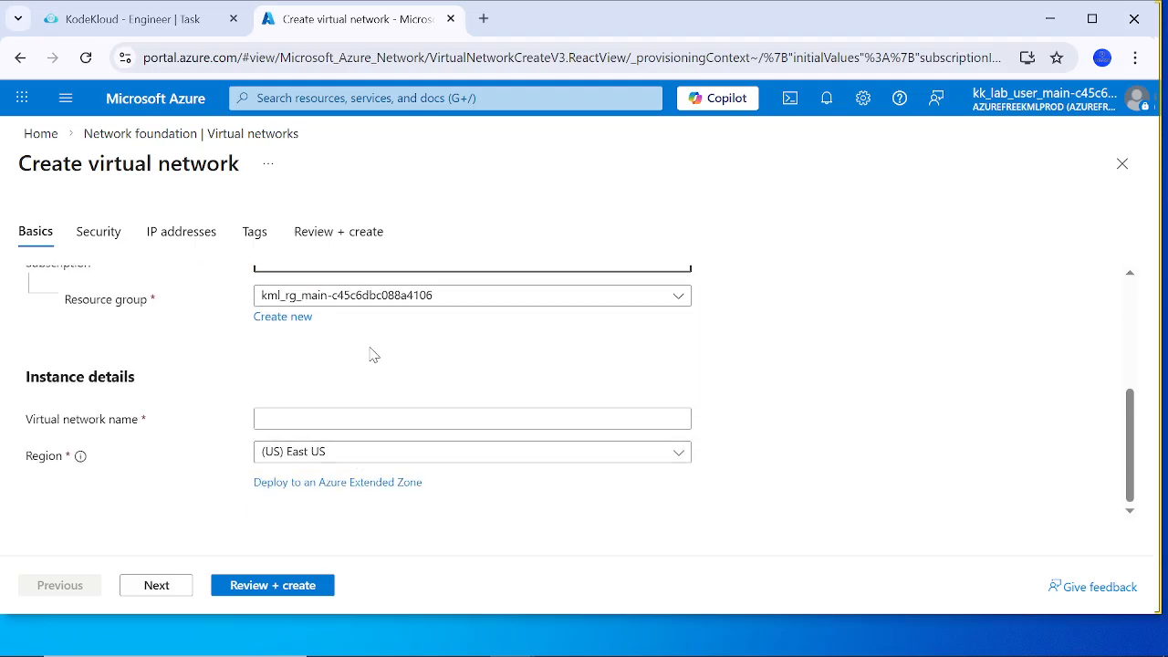
scroll(370, 355, up, 3)
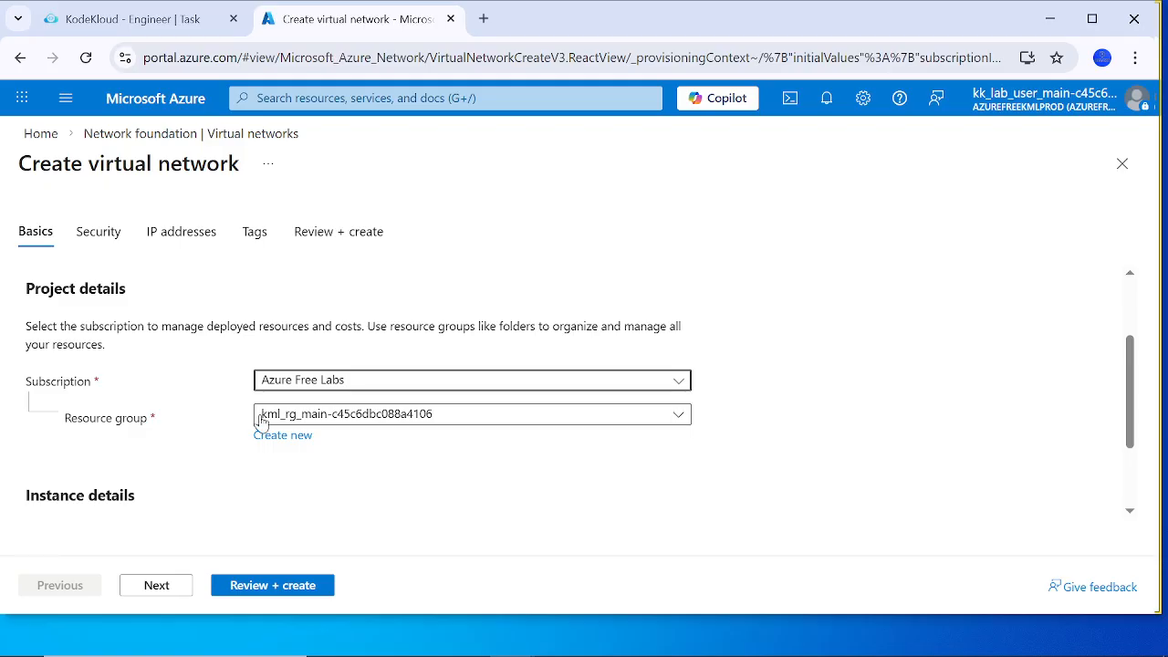
scroll(347, 485, down, 1)
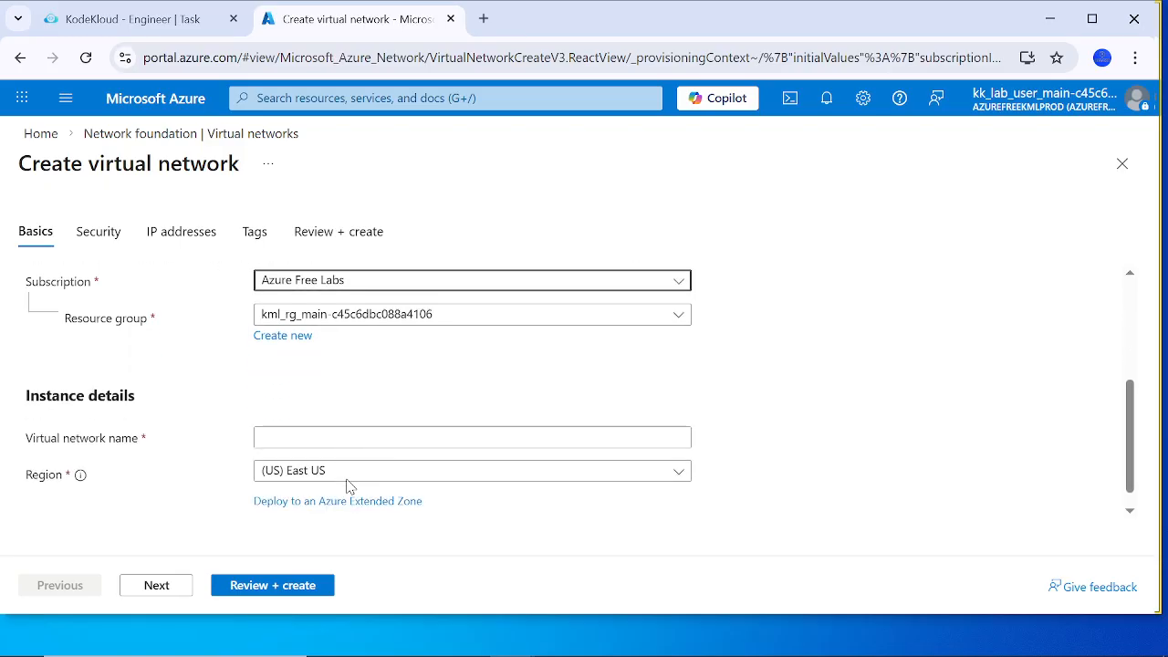
click(266, 438)
text(datacenter vnet)
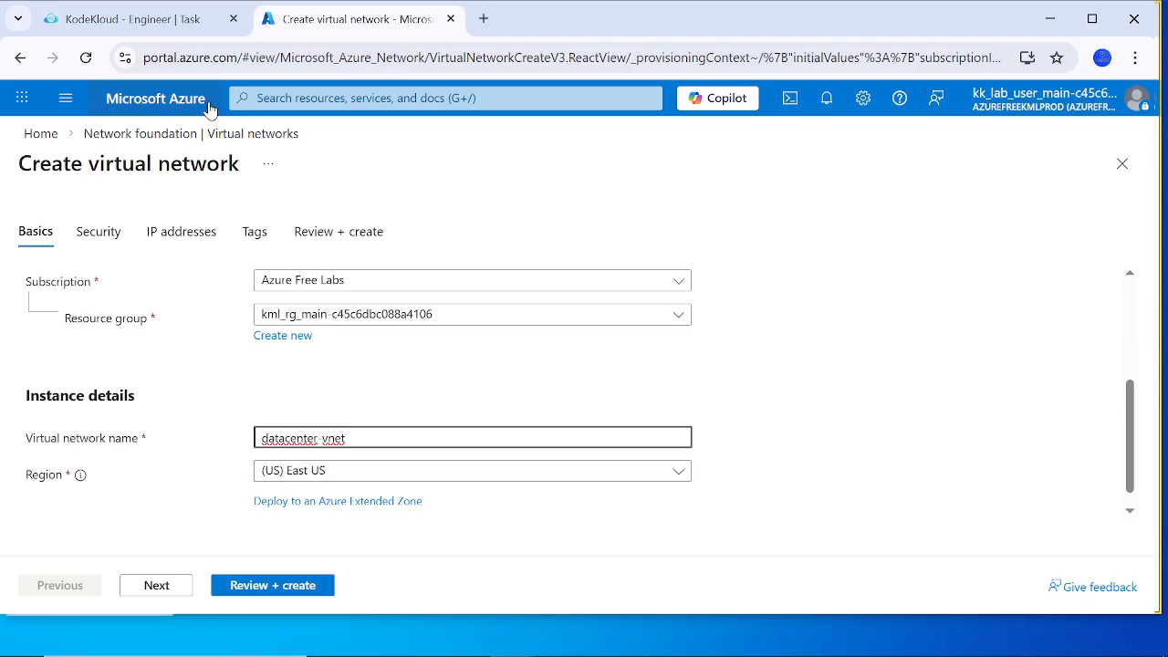
Step: Check the required region in the lab task and set the virtual network's region to (US) South Central US
click(175, 35)
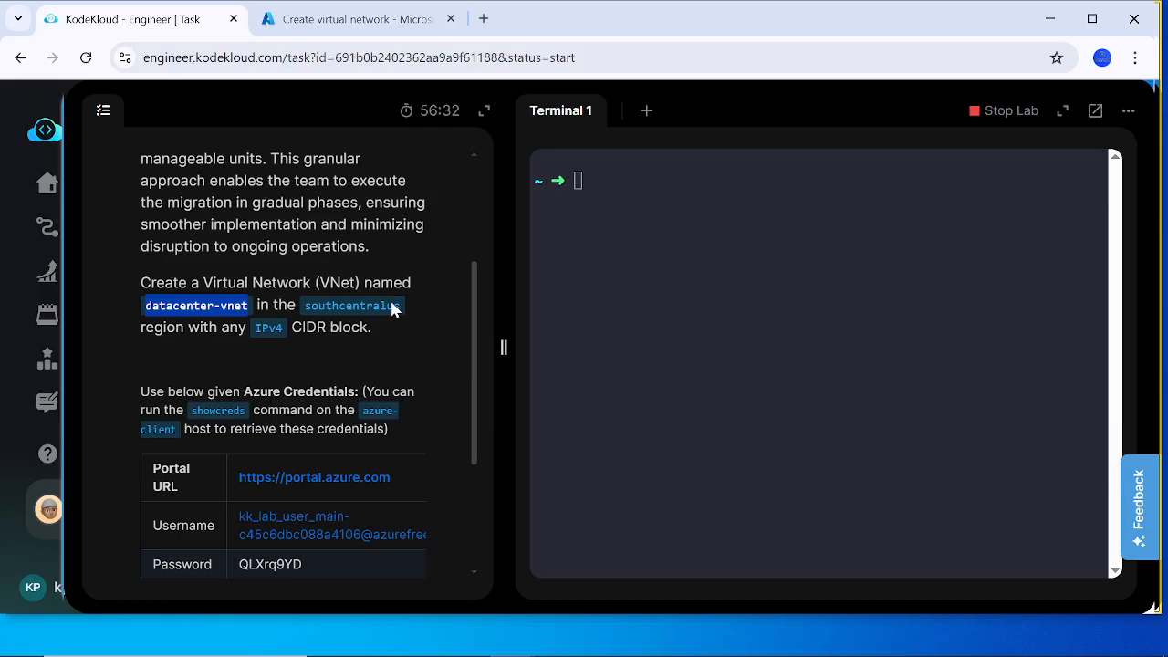
click(365, 20)
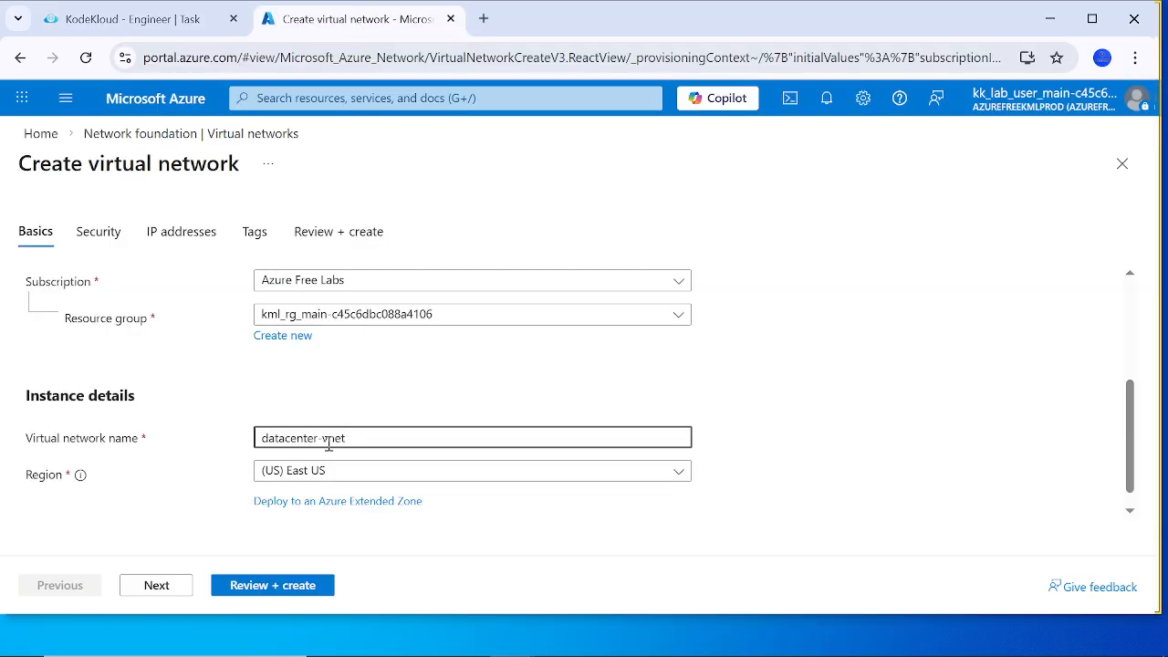
click(318, 480)
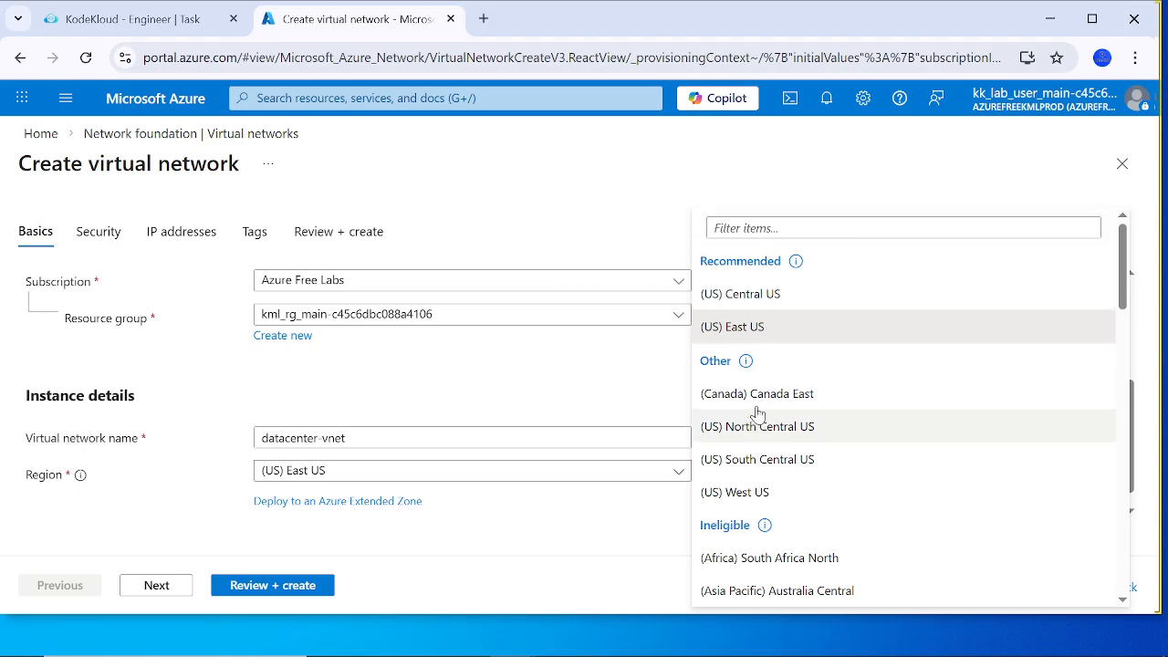
scroll(756, 409, down, 1)
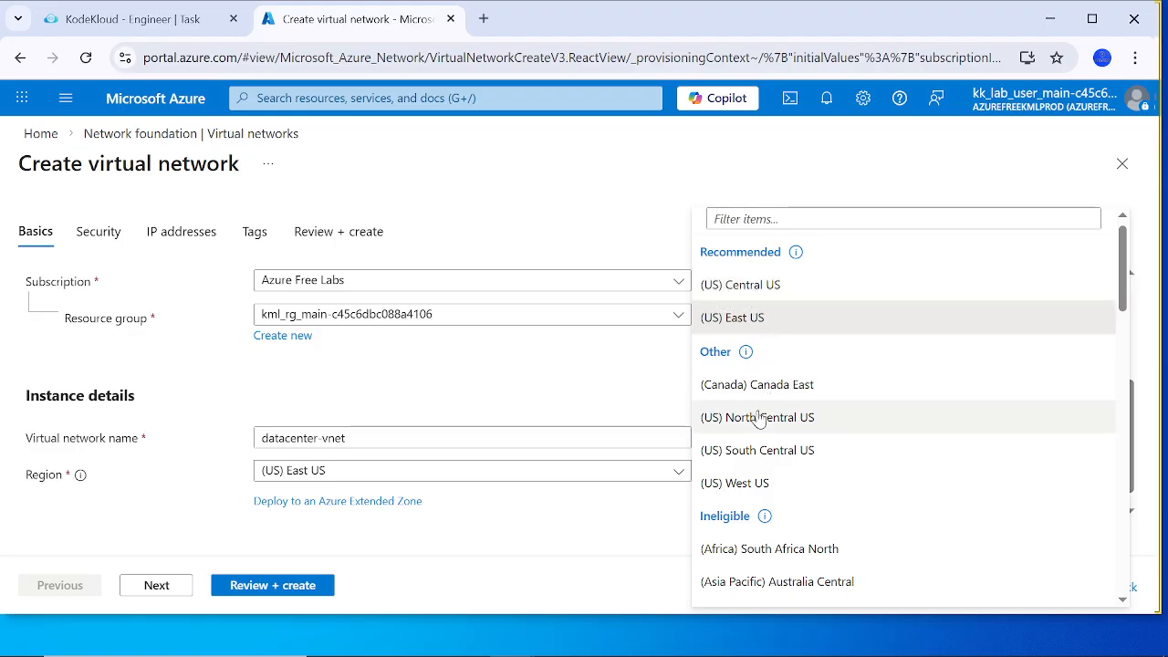
scroll(760, 508, down, 1)
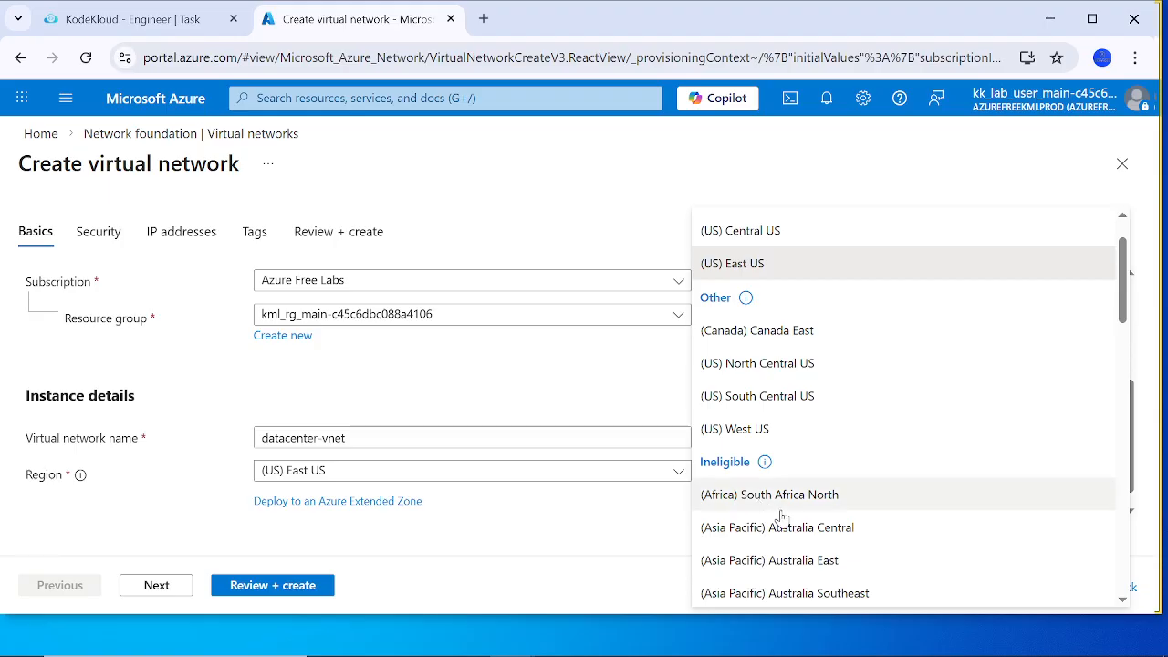
scroll(782, 517, down, 1)
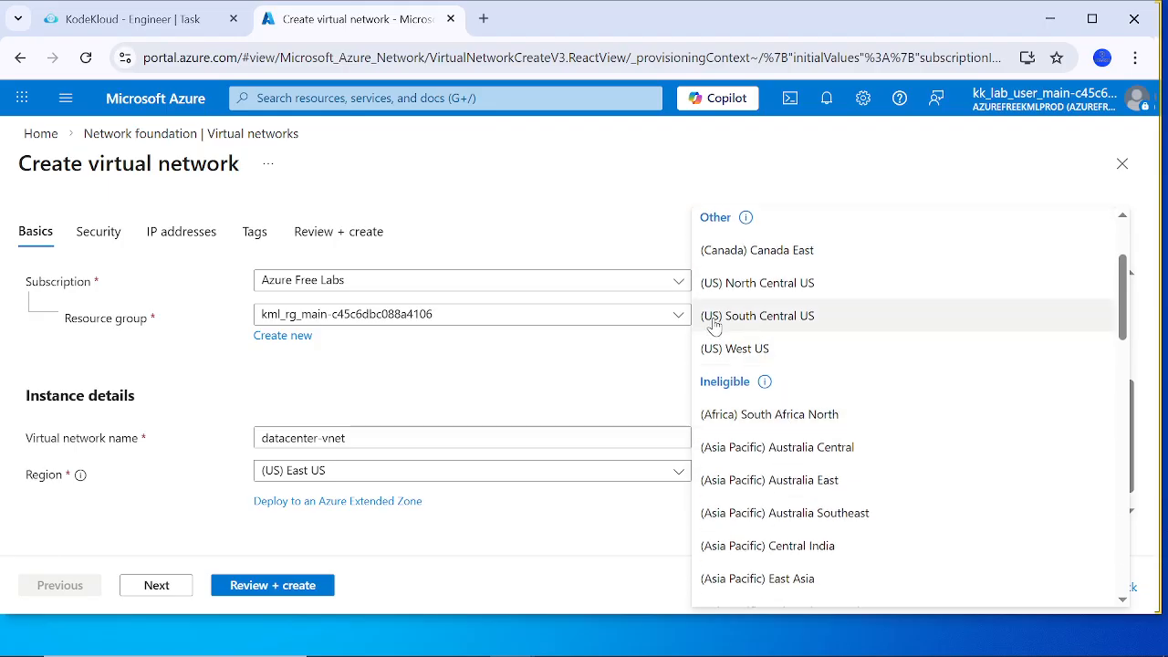
click(763, 320)
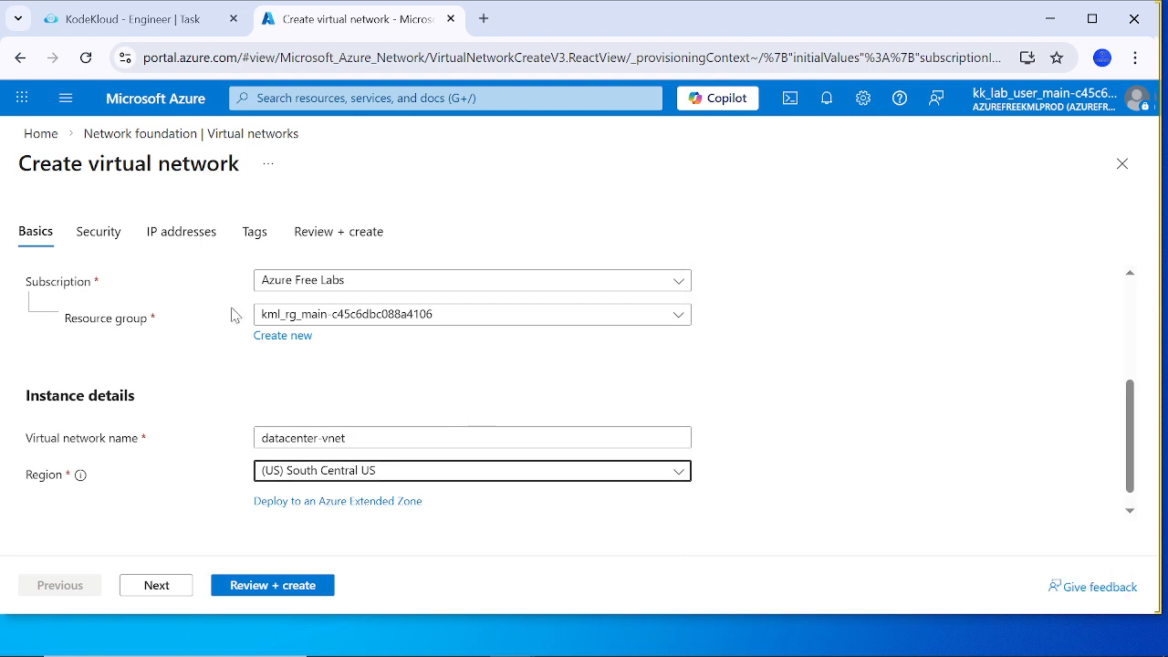
Step: Compare the virtual network's name and region with the lab task, and continue to the security settings
click(155, 20)
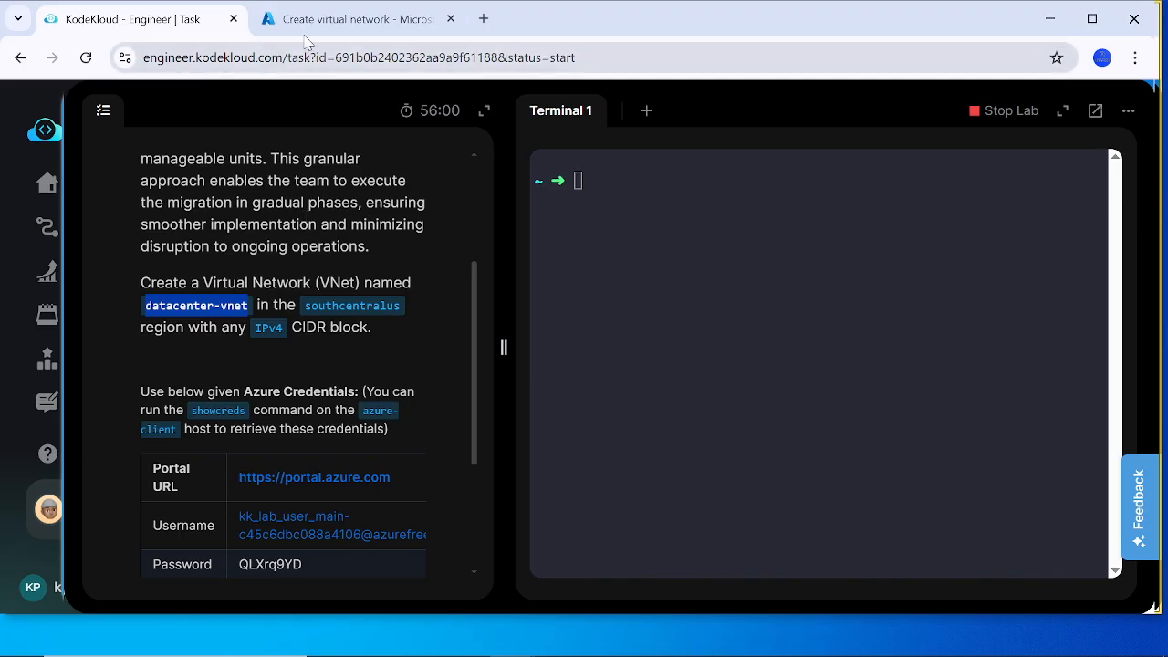
click(335, 21)
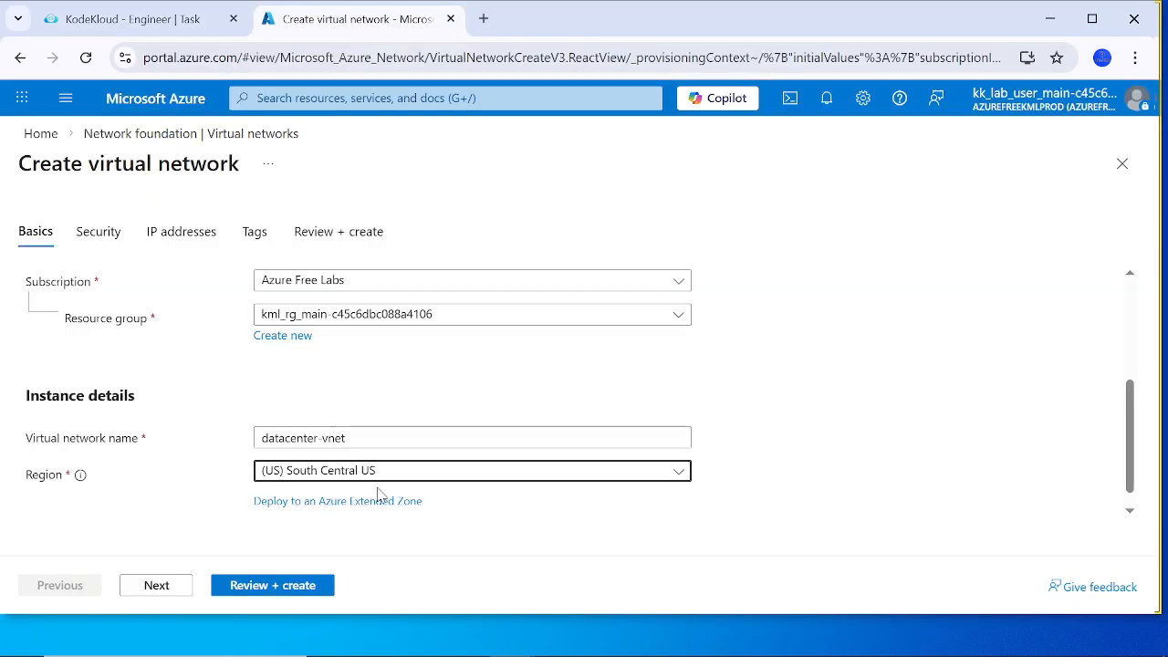
scroll(387, 521, down, 1)
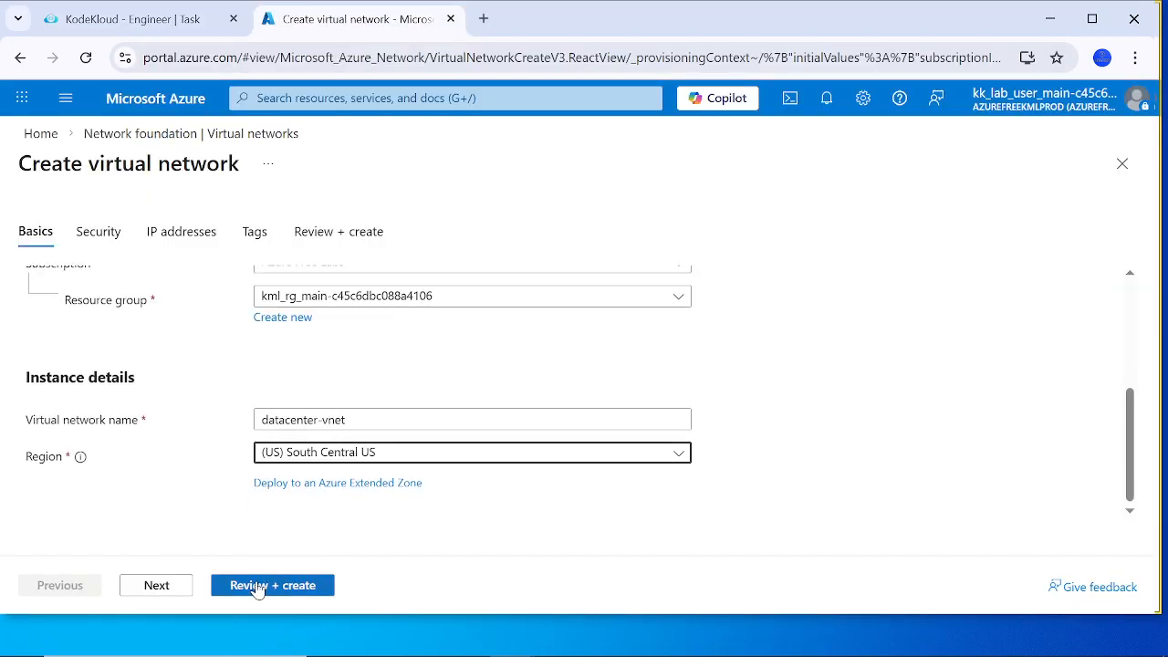
click(157, 587)
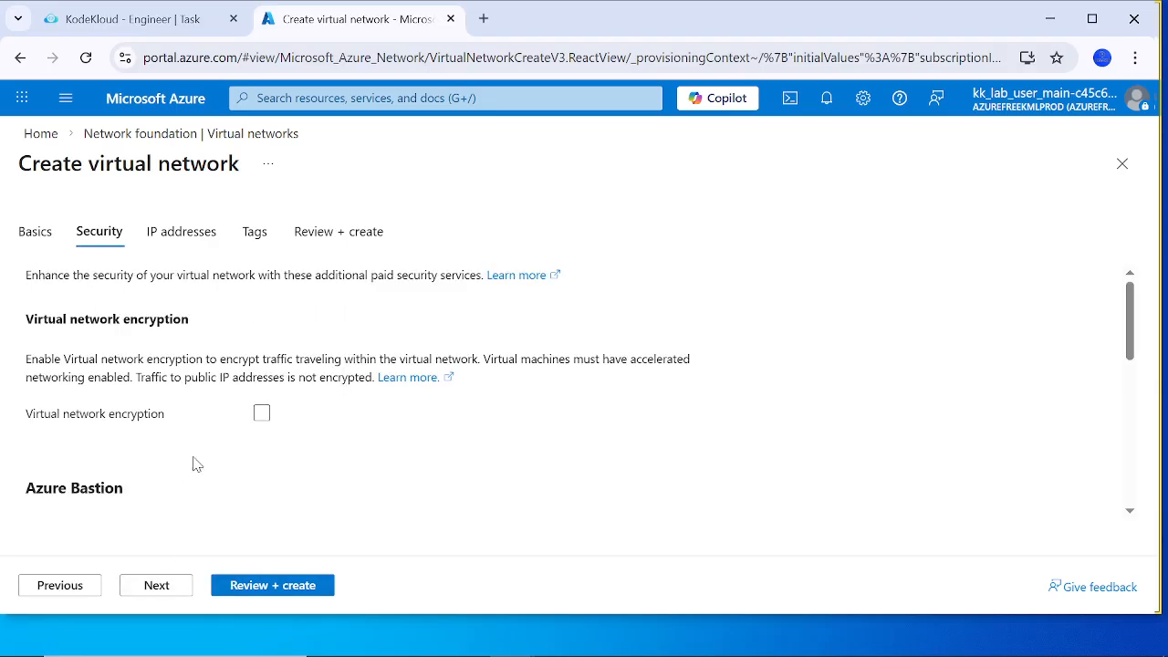
Step: Review the Azure Bastion, Firewall and DDoS protection options without enabling any, and continue to the IP address settings
scroll(180, 449, down, 4)
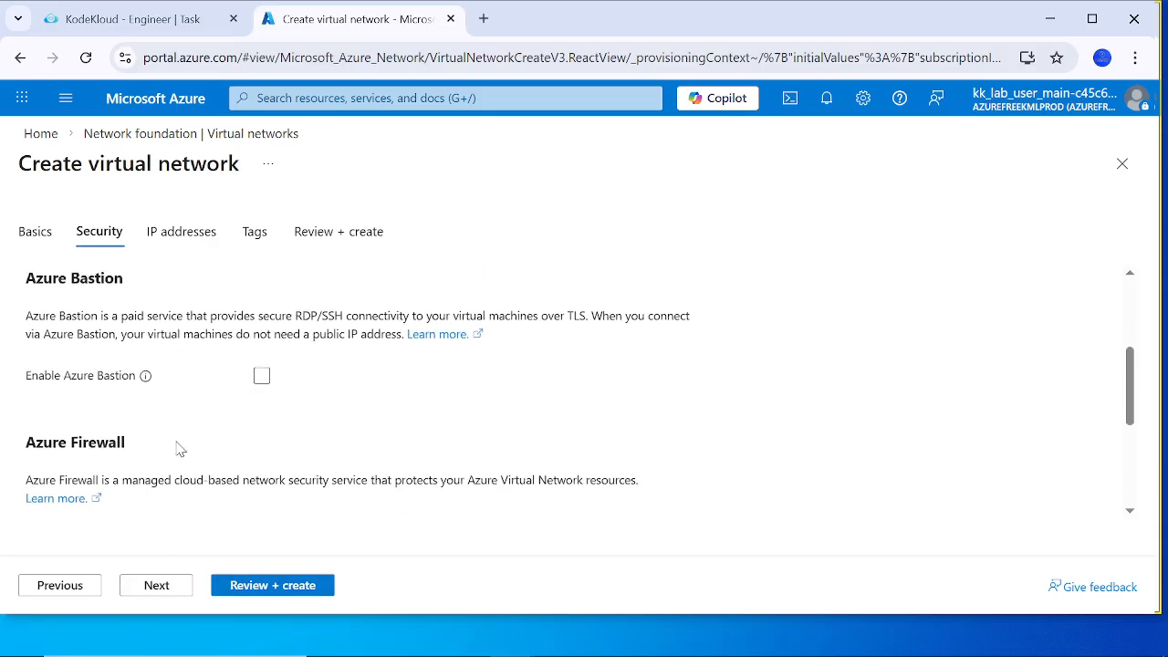
scroll(180, 449, down, 1)
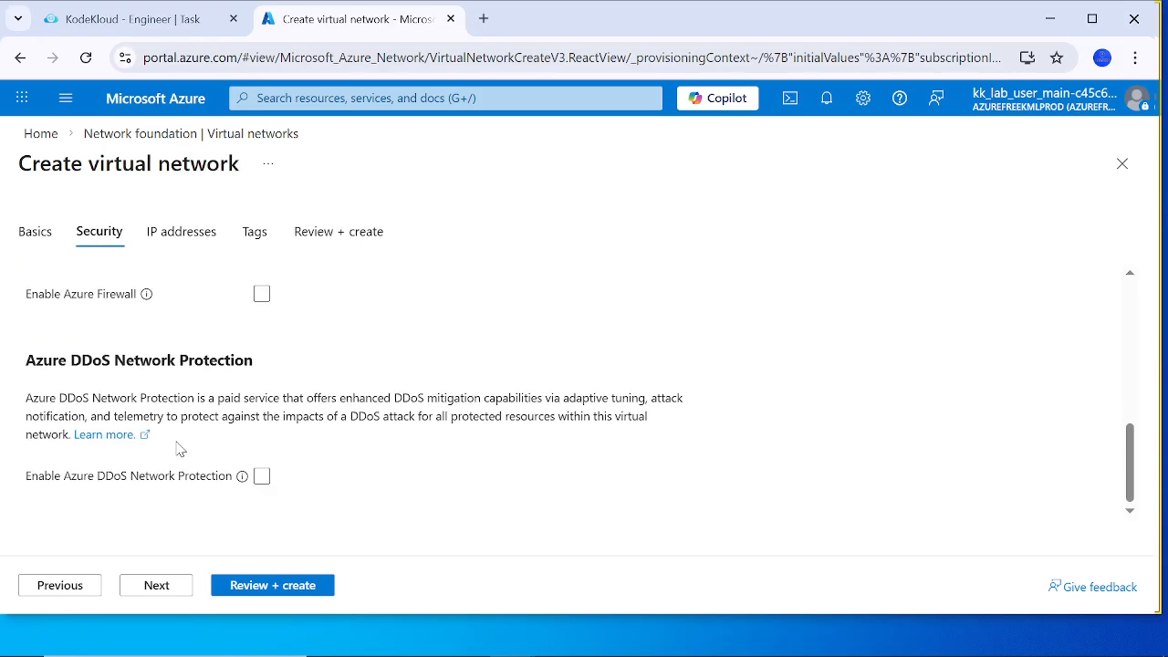
click(156, 585)
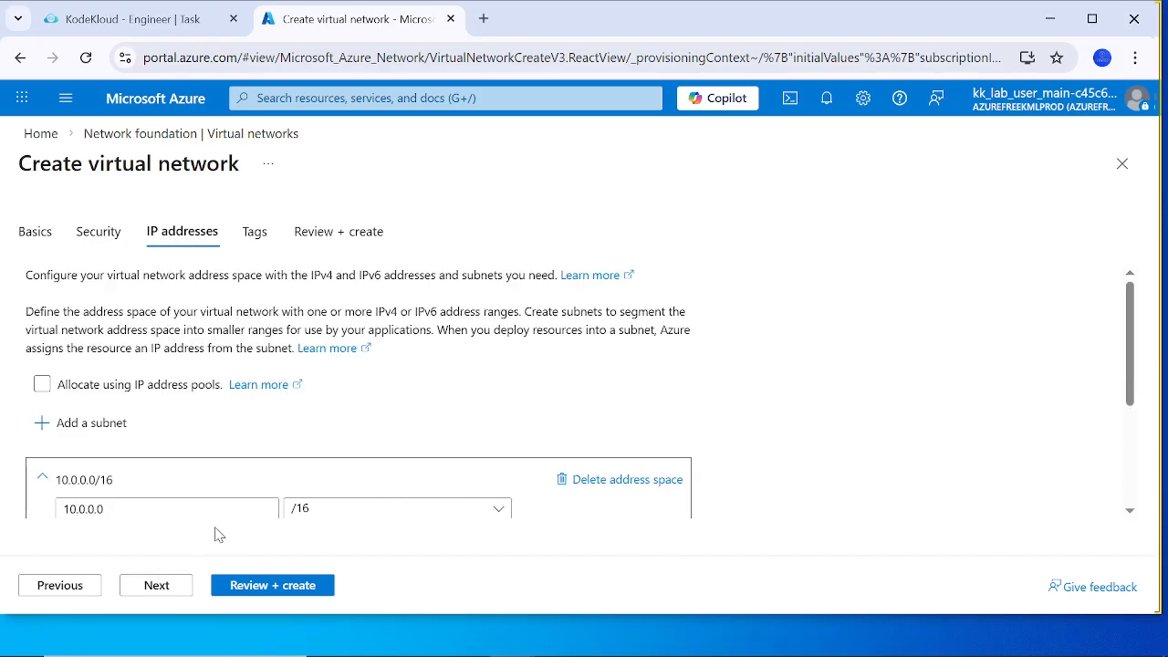
Step: Examine the virtual network's default IPv4 address space and the range and size of its default subnet
scroll(252, 498, down, 1)
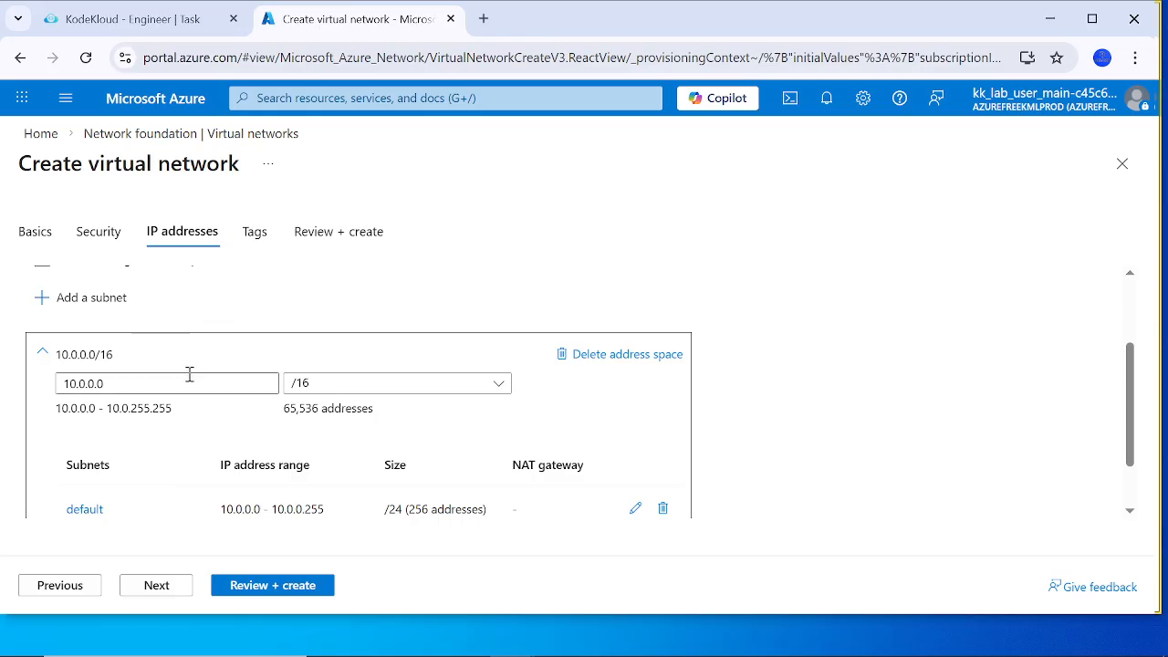
scroll(190, 374, up, 1)
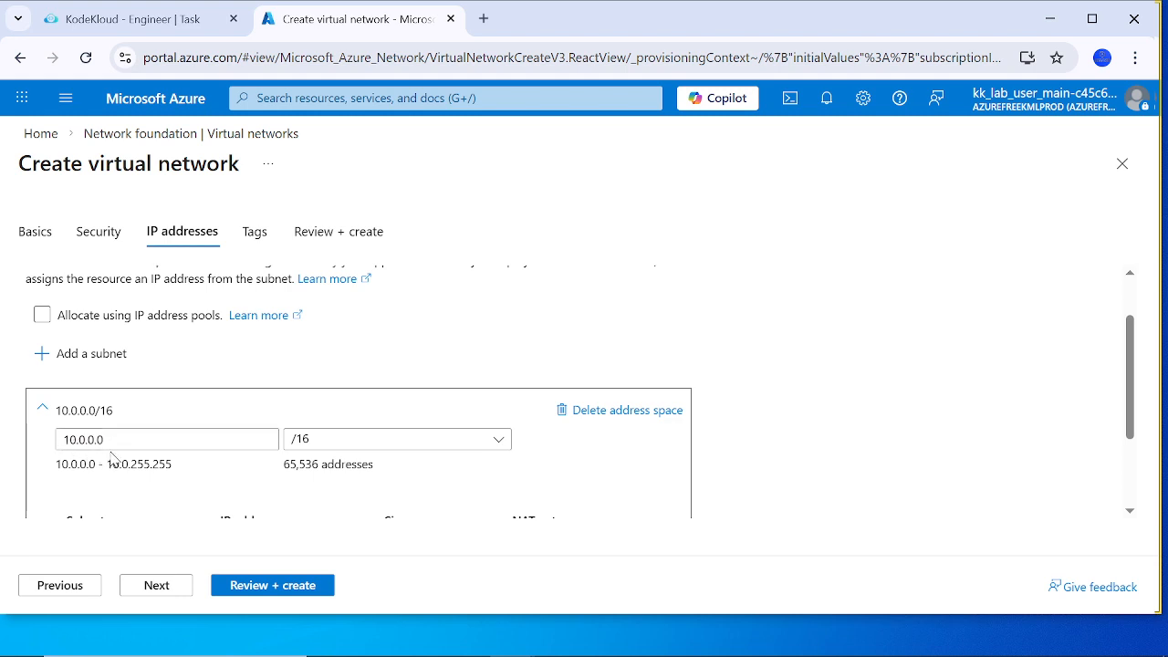
scroll(271, 484, down, 2)
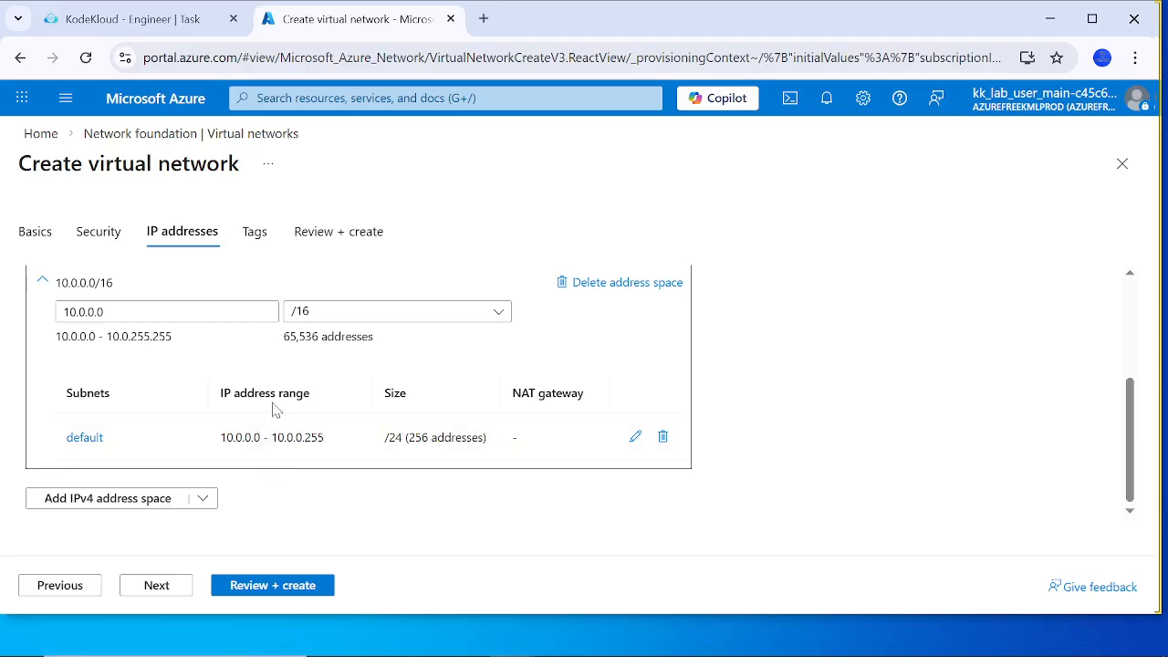
scroll(274, 409, up, 2)
scroll(274, 410, down, 2)
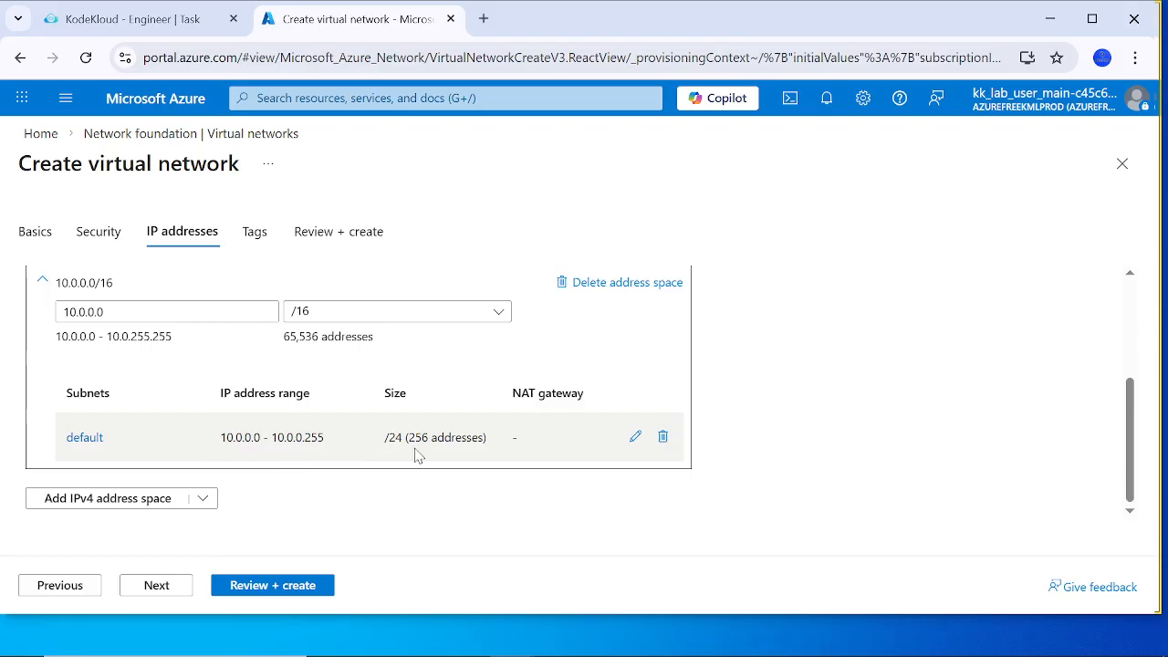
scroll(422, 456, up, 2)
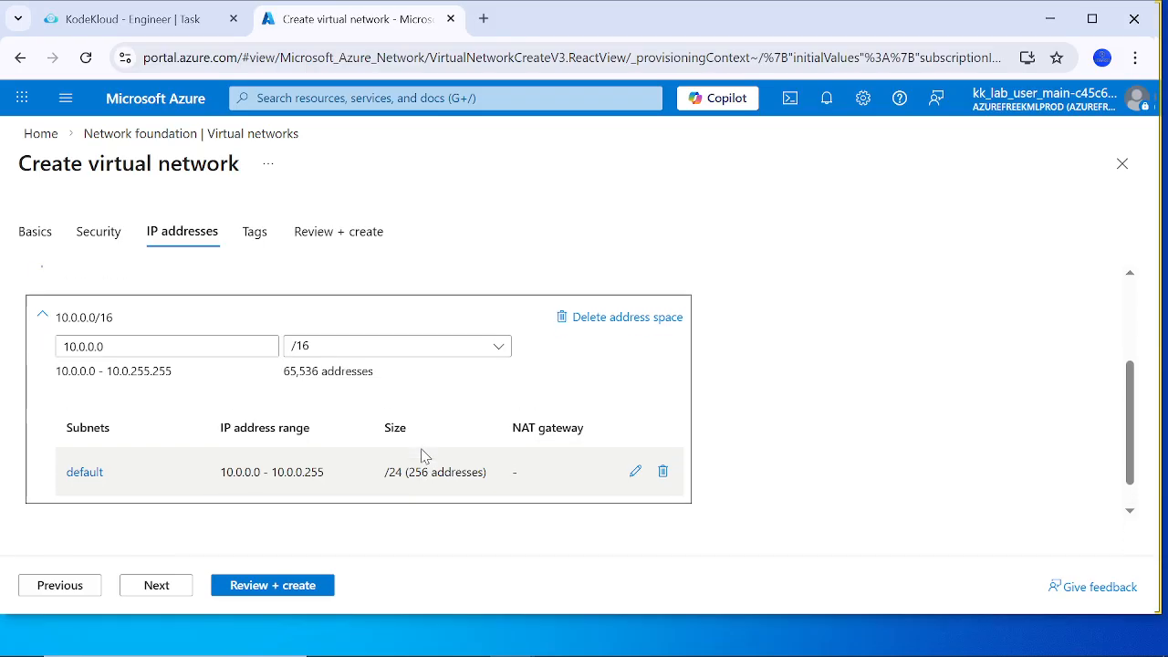
scroll(423, 456, down, 2)
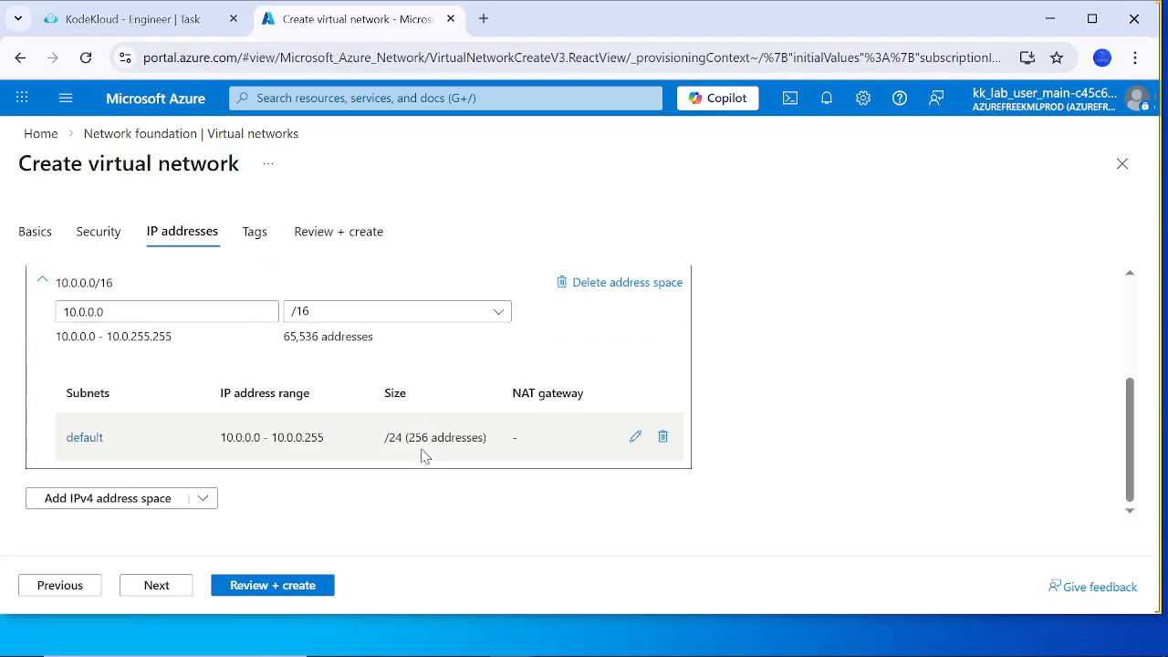
Step: Look over the tag settings without adding any tags, and run the virtual network's final validation
click(258, 245)
click(332, 230)
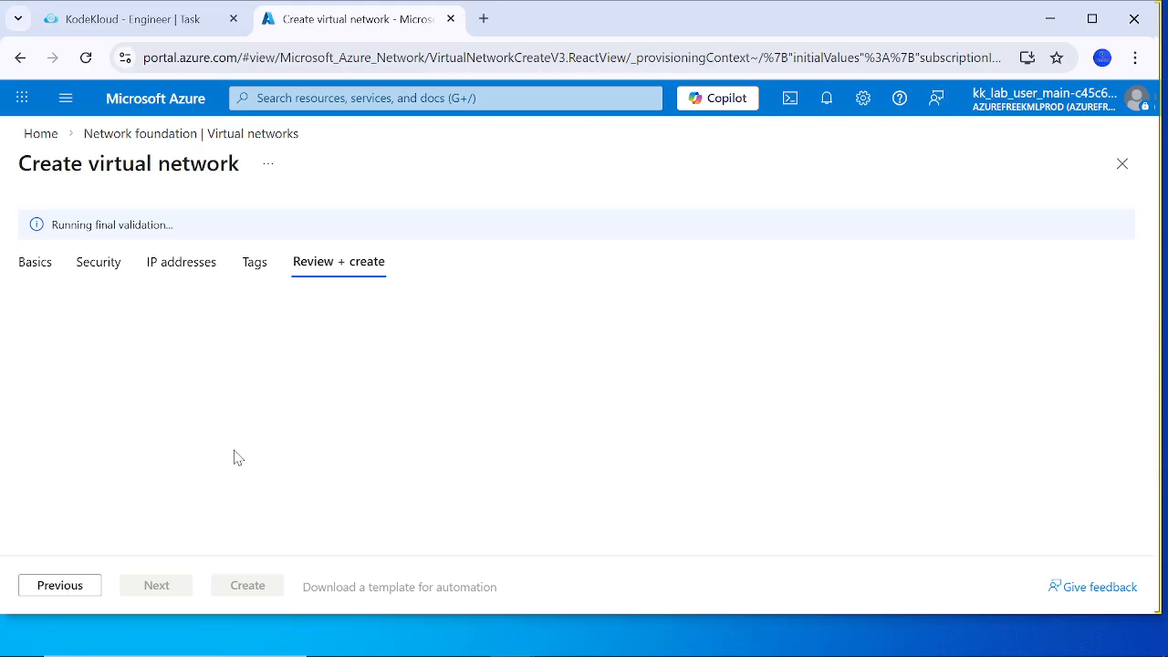
click(55, 590)
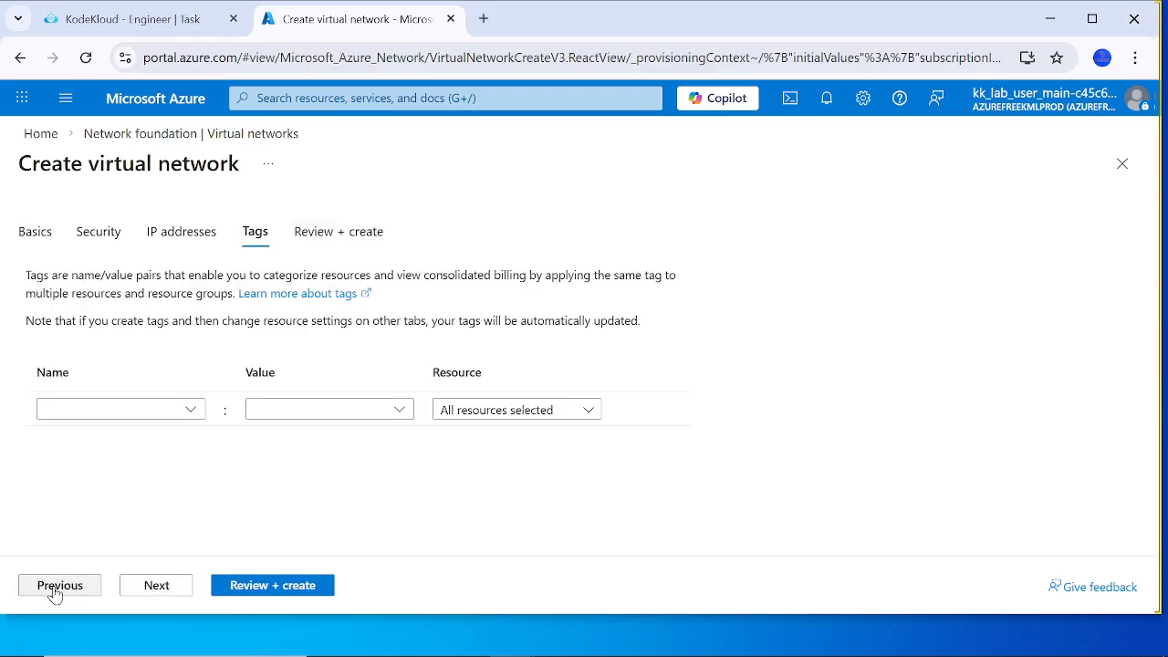
click(264, 587)
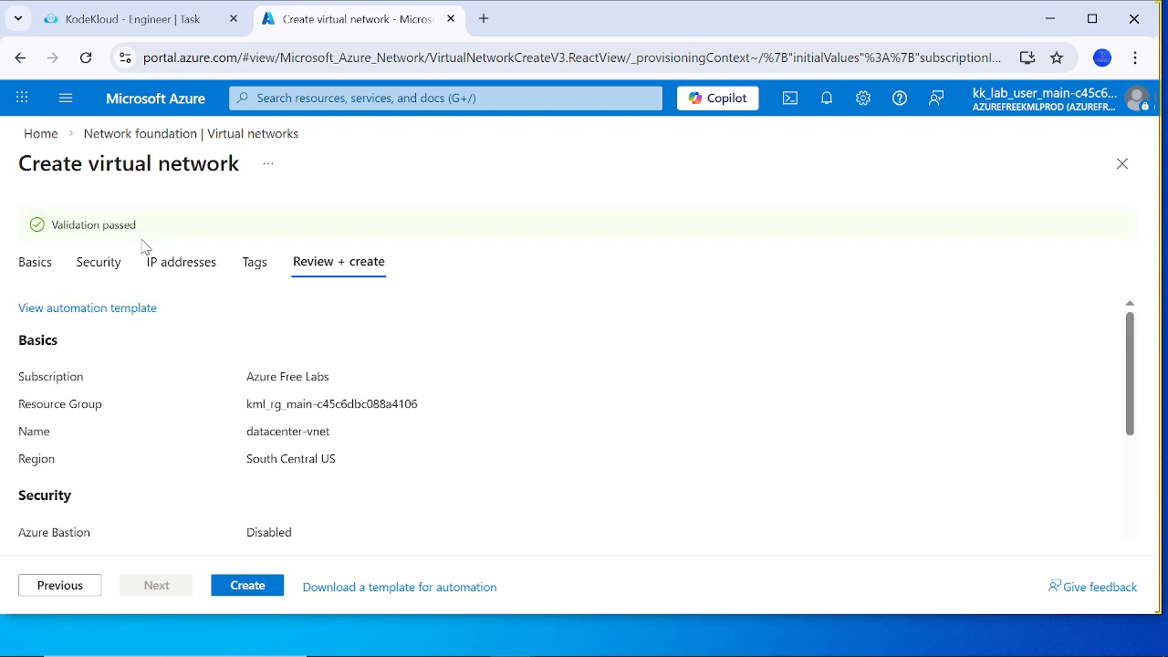
Step: Review the security and IP address settings in the configuration summary, and create the virtual network
scroll(143, 416, down, 1)
scroll(310, 498, down, 1)
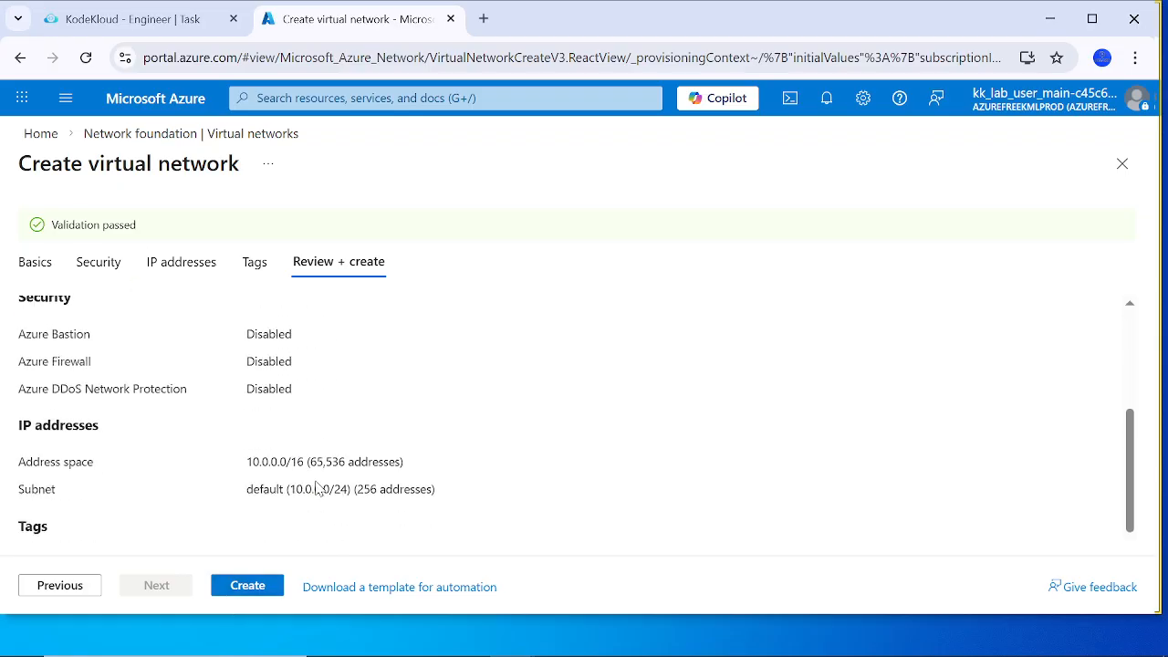
click(260, 586)
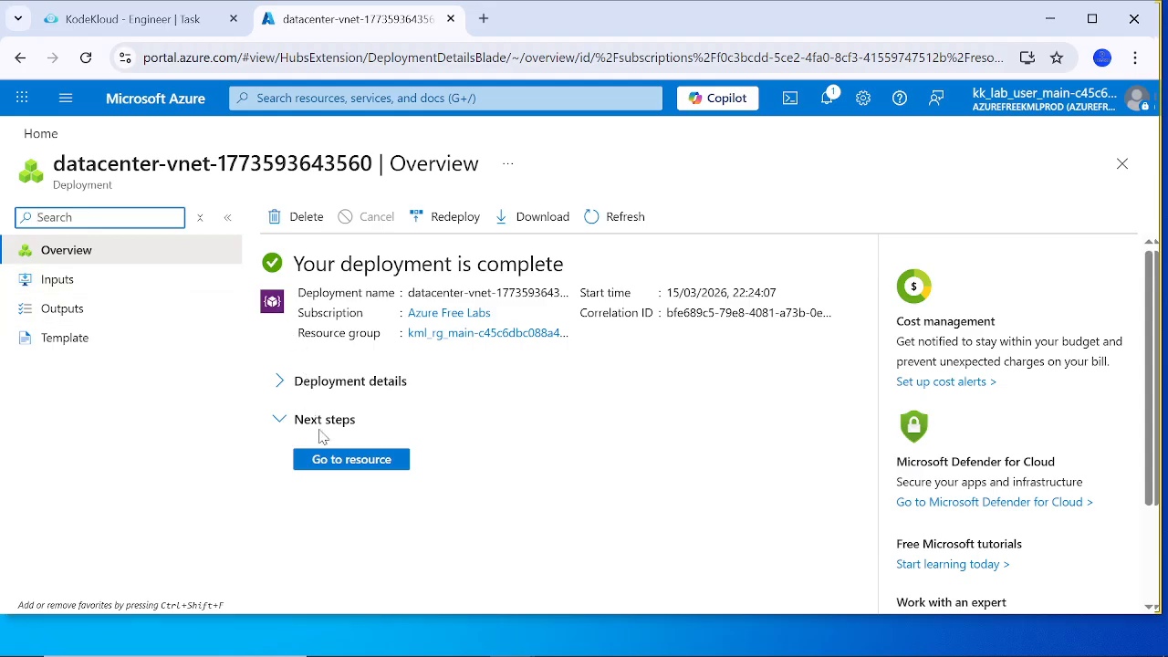
Step: Open the deployed datacenter-vnet resource, and return to the Virtual networks list to verify that it is there
click(320, 464)
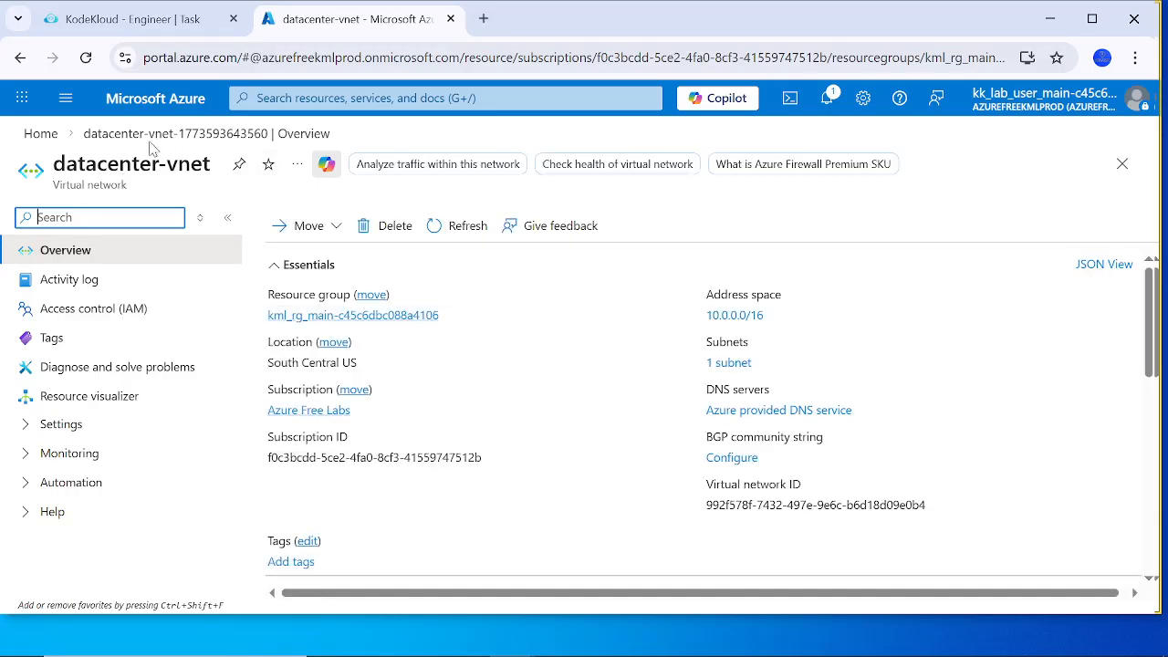
click(278, 97)
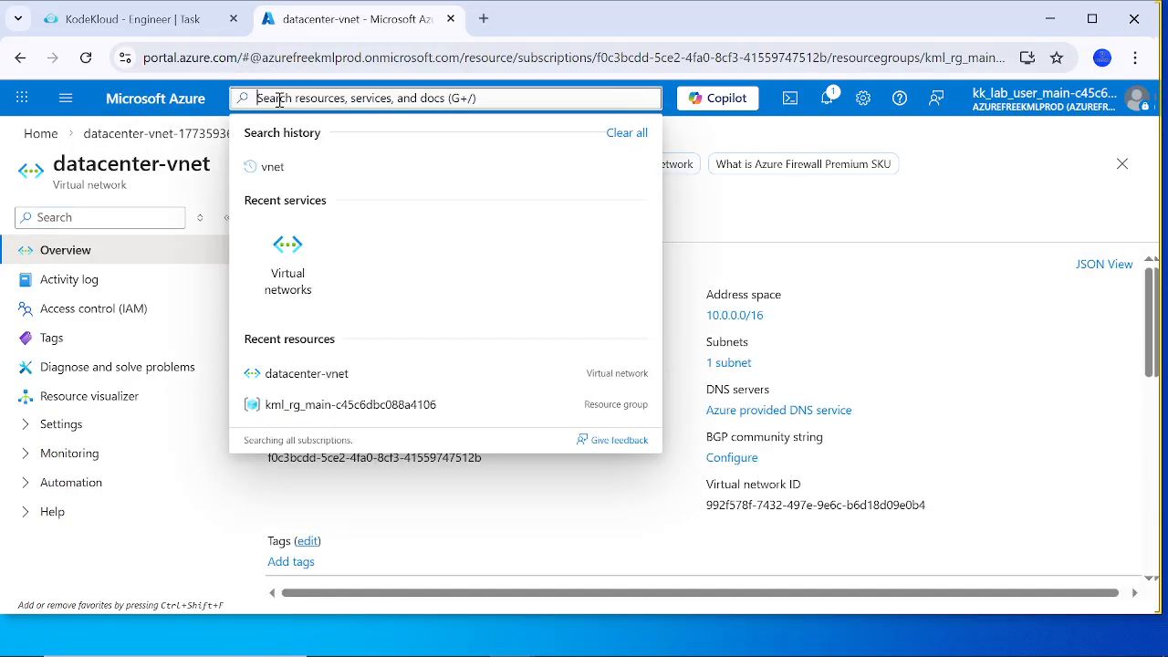
click(285, 269)
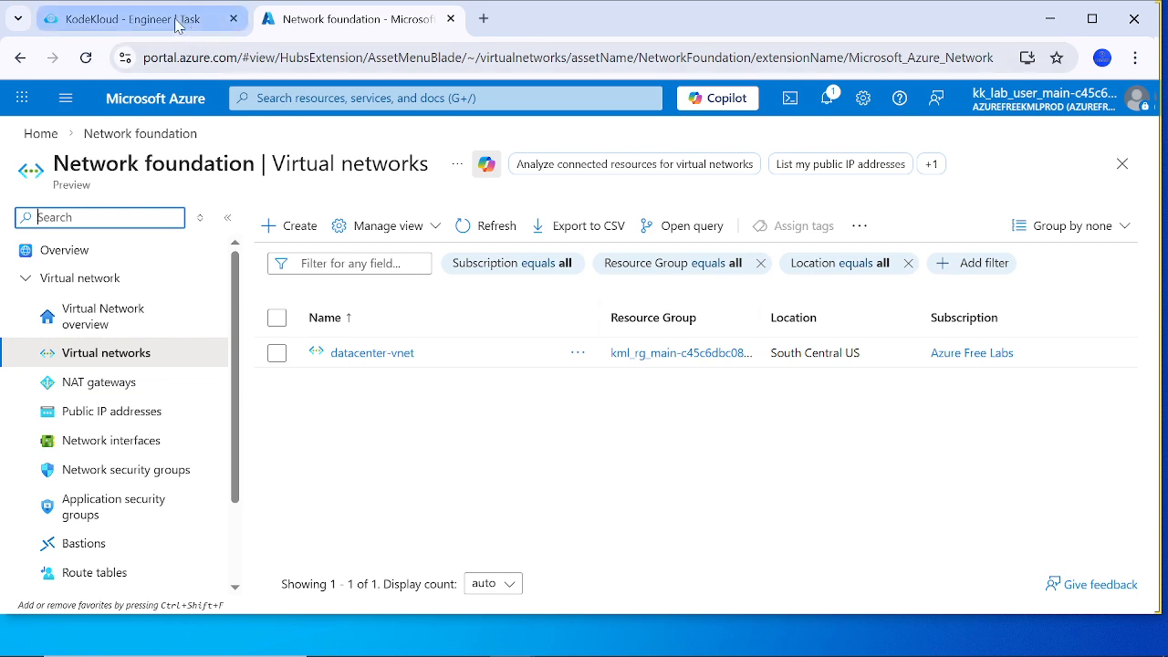
Step: Switch to the KodeKloud lab task, submit it for checking and confirm marking it as completed
click(127, 18)
scroll(222, 528, down, 3)
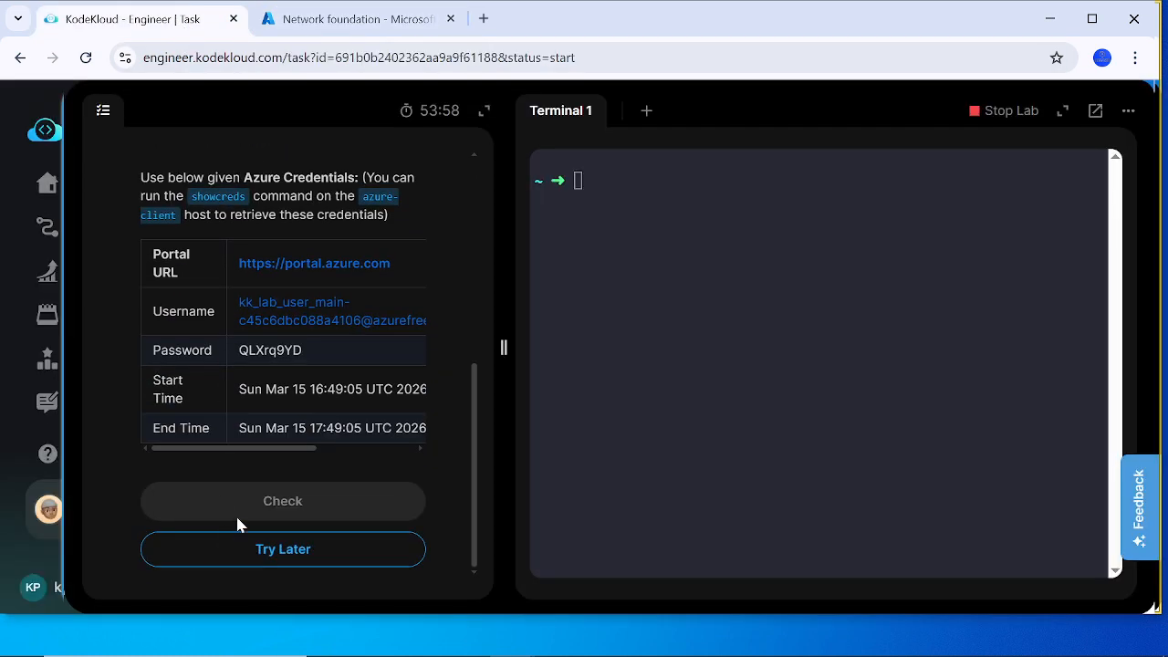
click(271, 514)
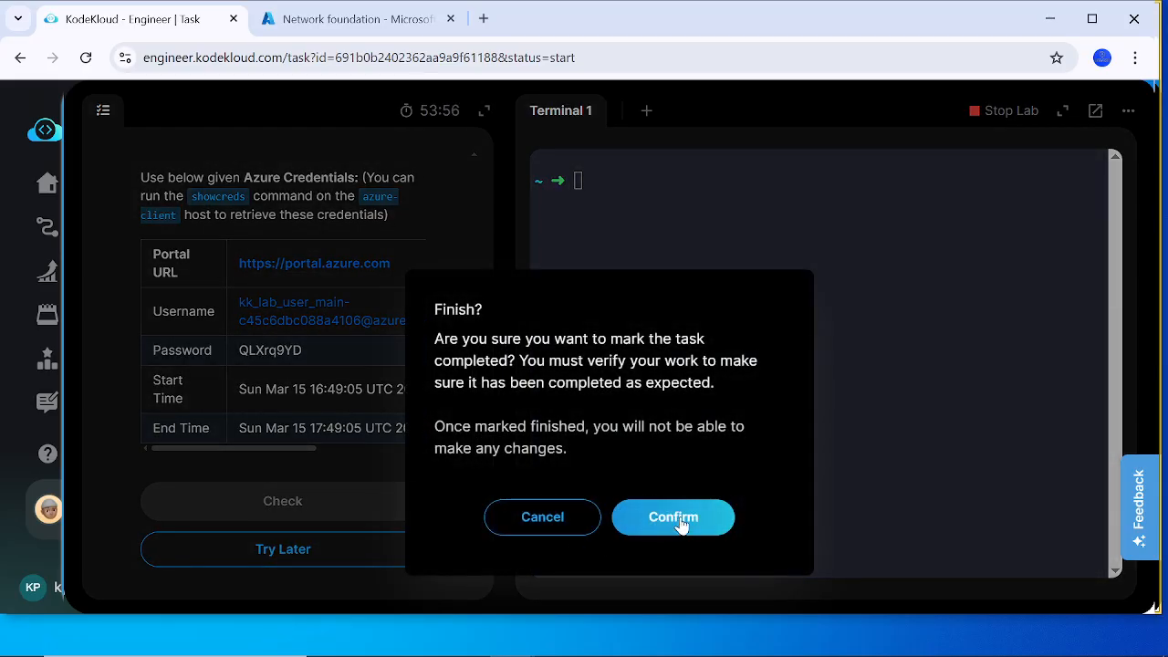
click(680, 526)
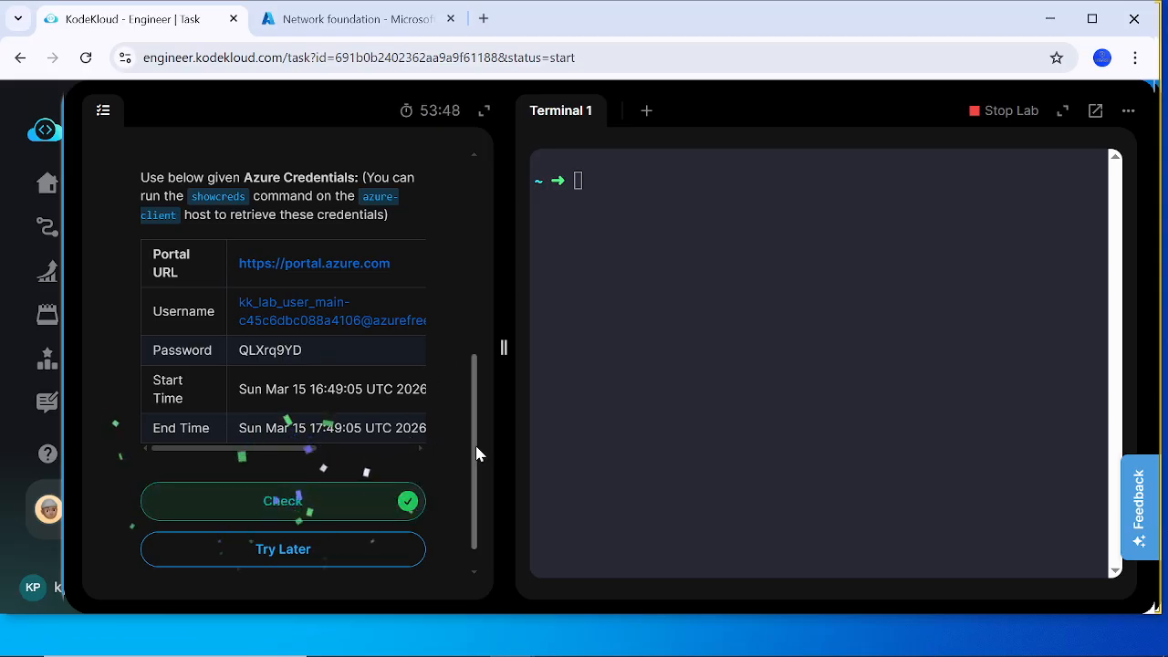
click(211, 503)
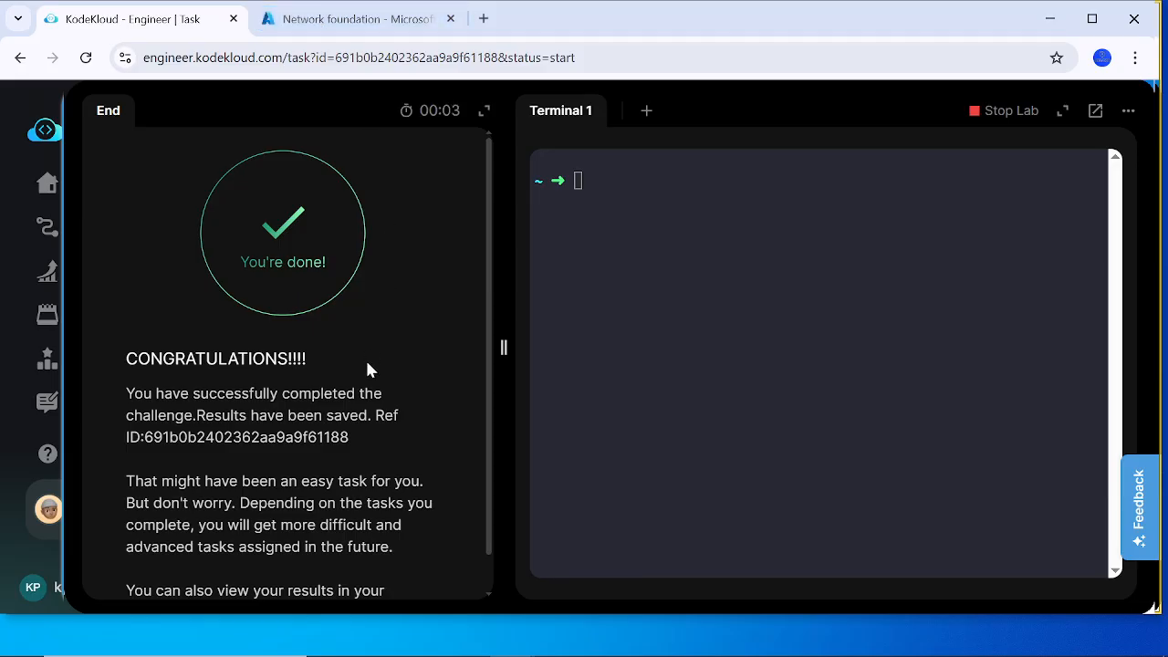
Step: Read the lab's completion page and submit the feedback form without selecting any issue
scroll(356, 419, down, 1)
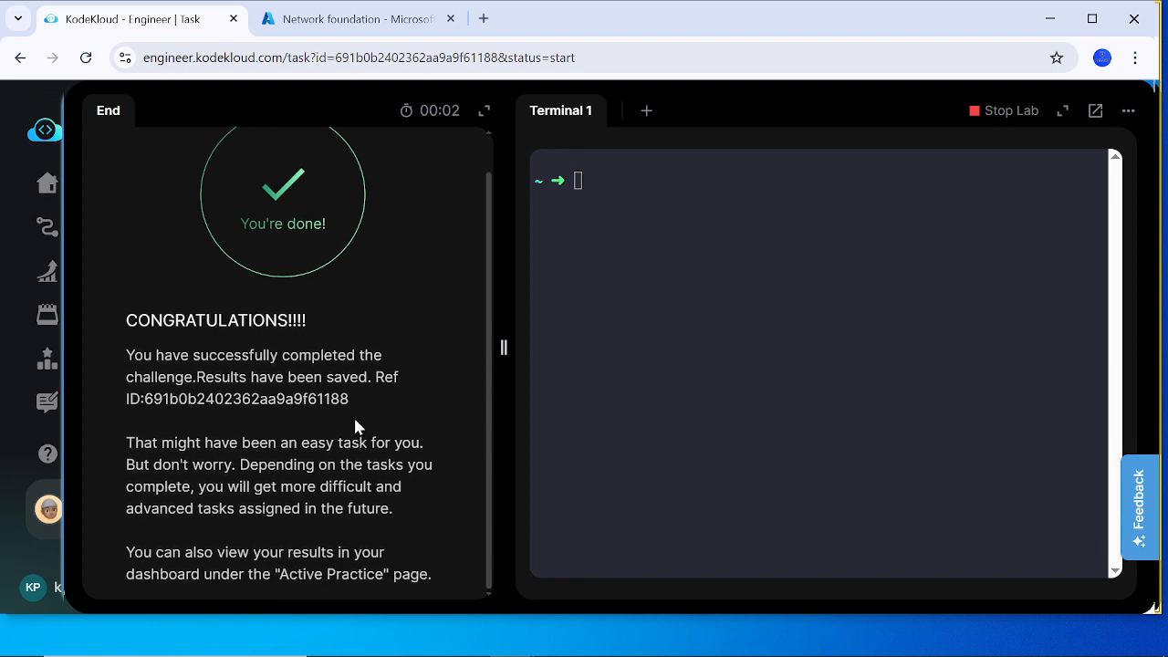
scroll(353, 414, up, 1)
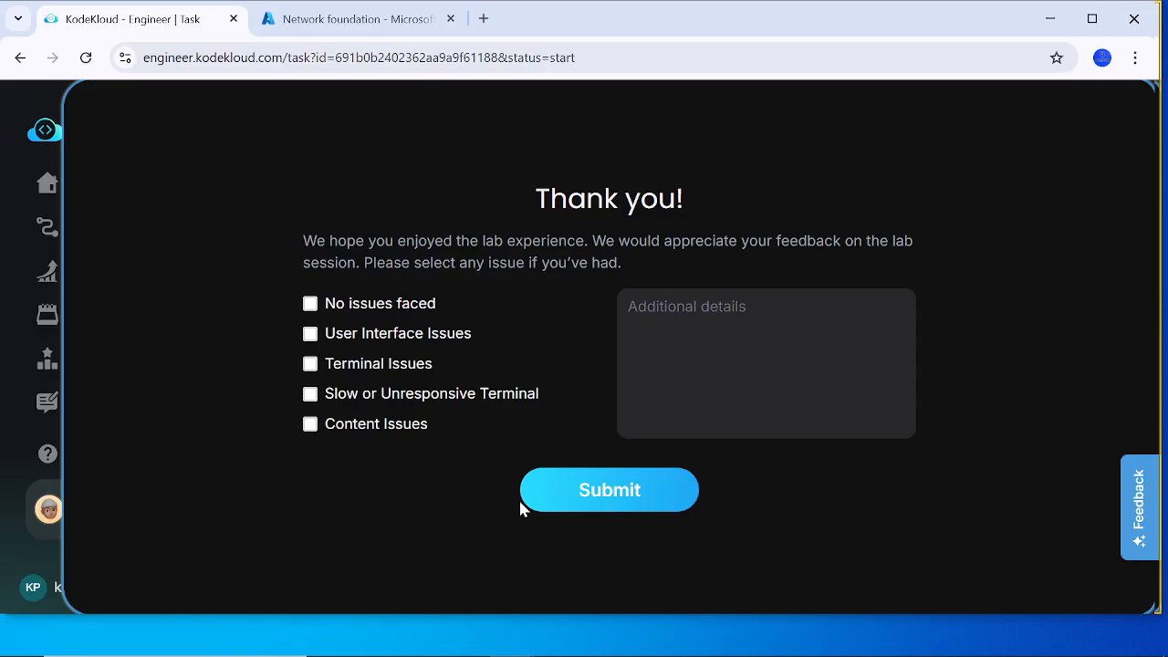
click(573, 490)
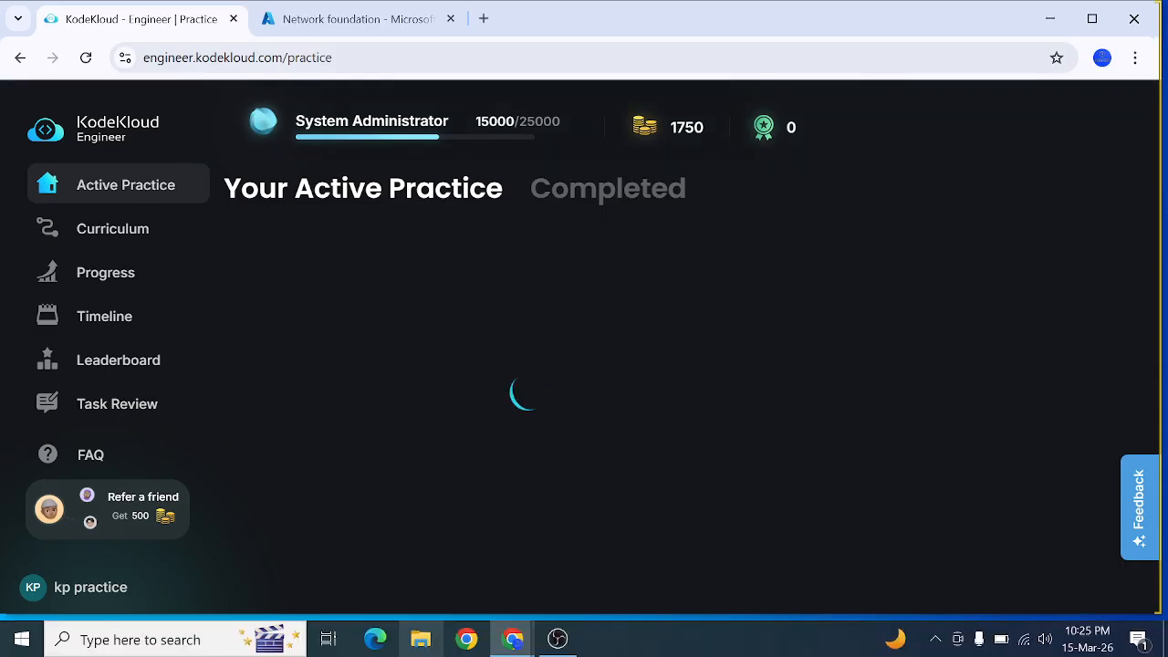
click(556, 639)
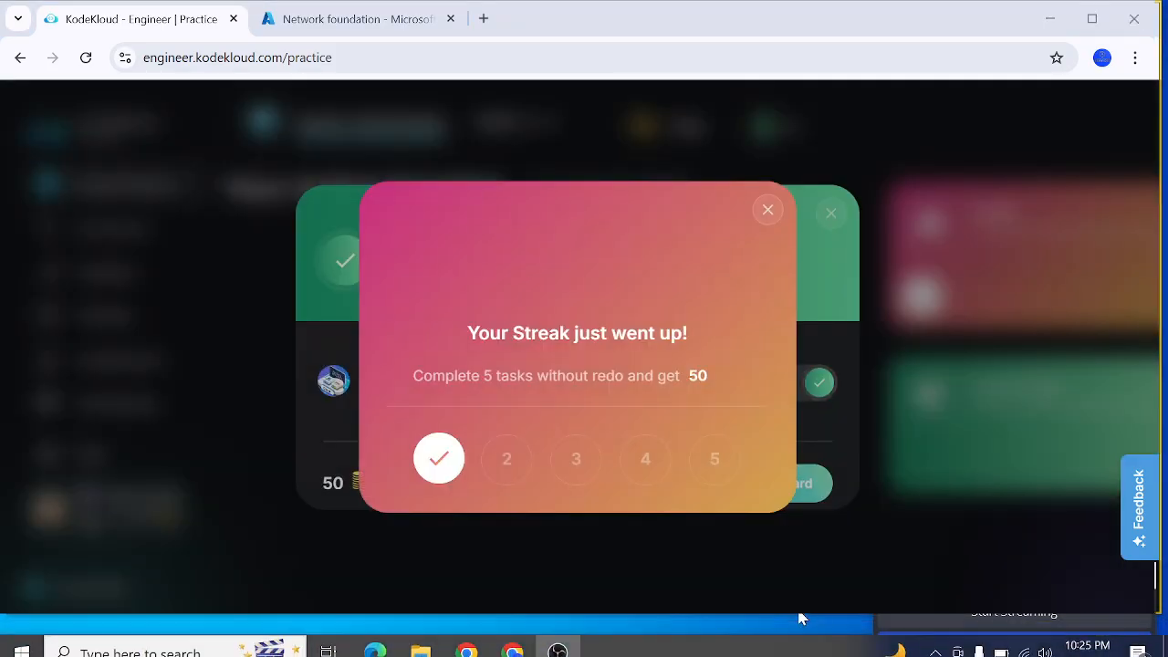